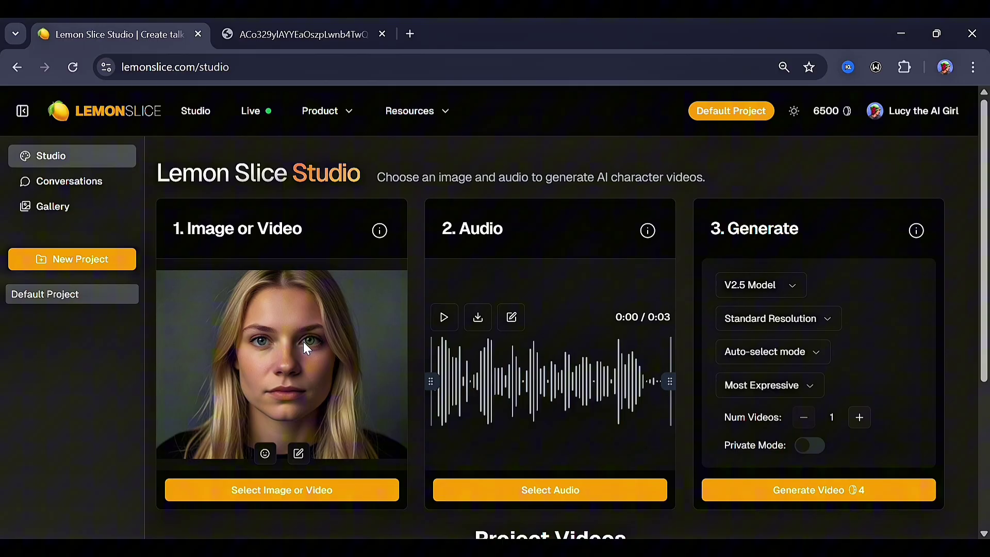
- Restyle the blonde portrait with purple hair using Flux Kontext at 16:9
left_click(64, 182)
left_click(90, 159)
left_click(298, 453)
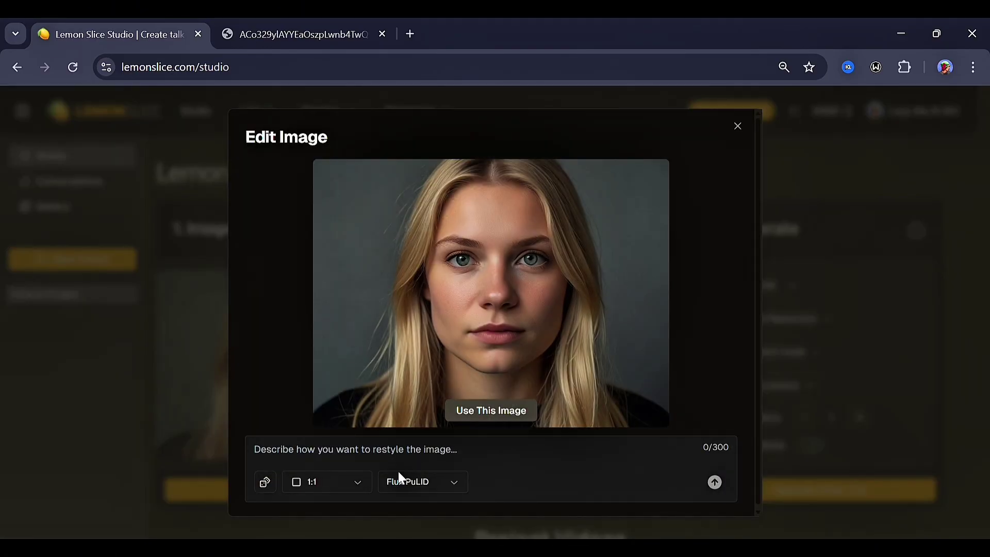
type("Woman on purple hair")
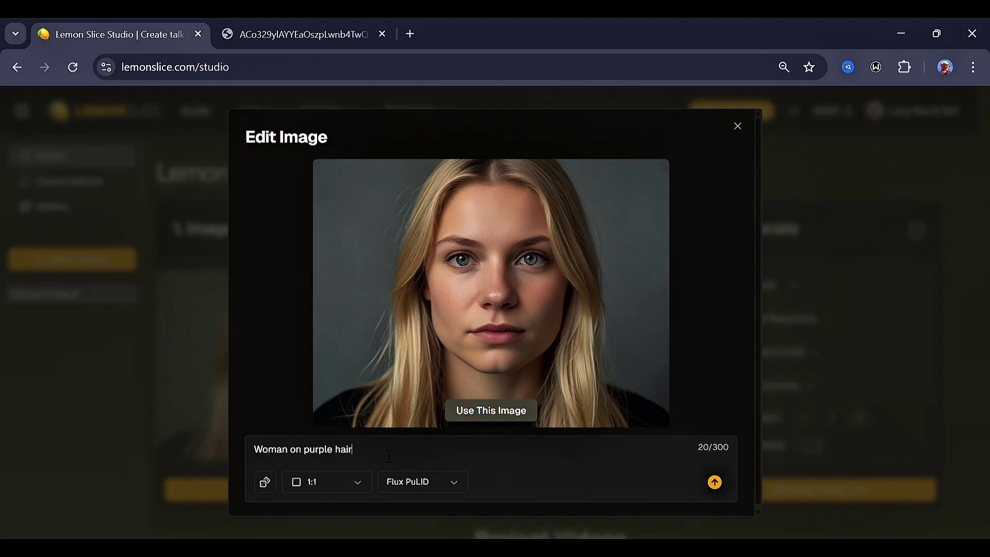
left_click(430, 481)
left_click(431, 458)
left_click(339, 482)
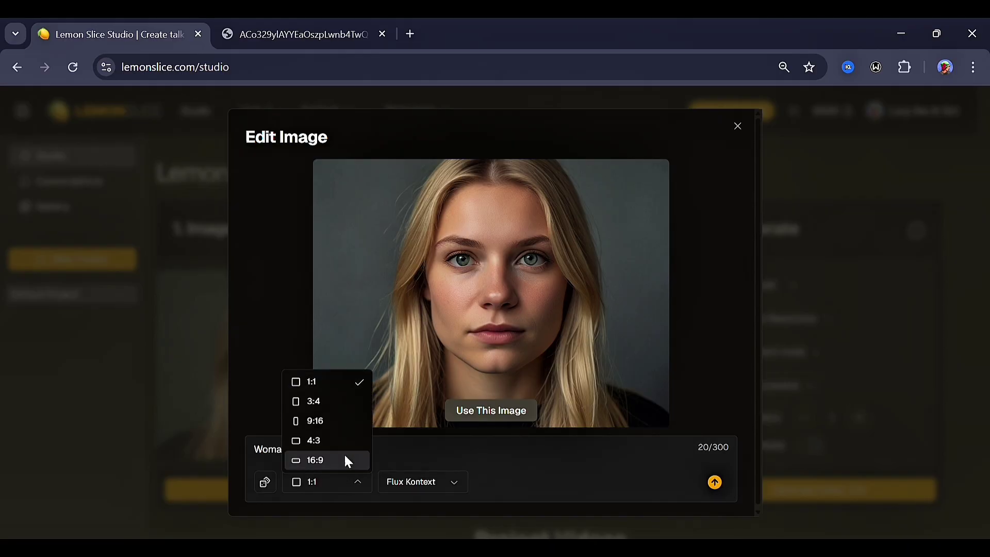
left_click(315, 460)
left_click(716, 484)
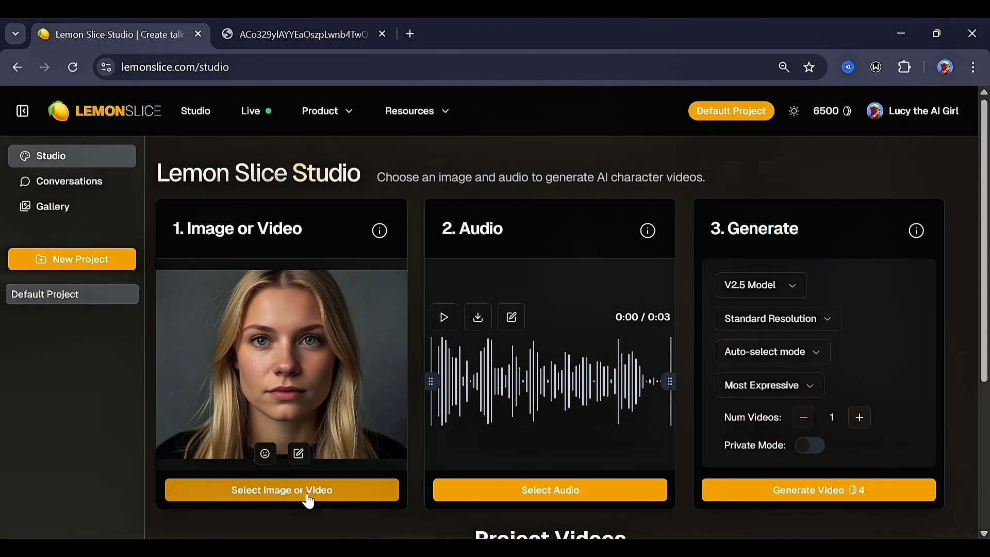
left_click(307, 500)
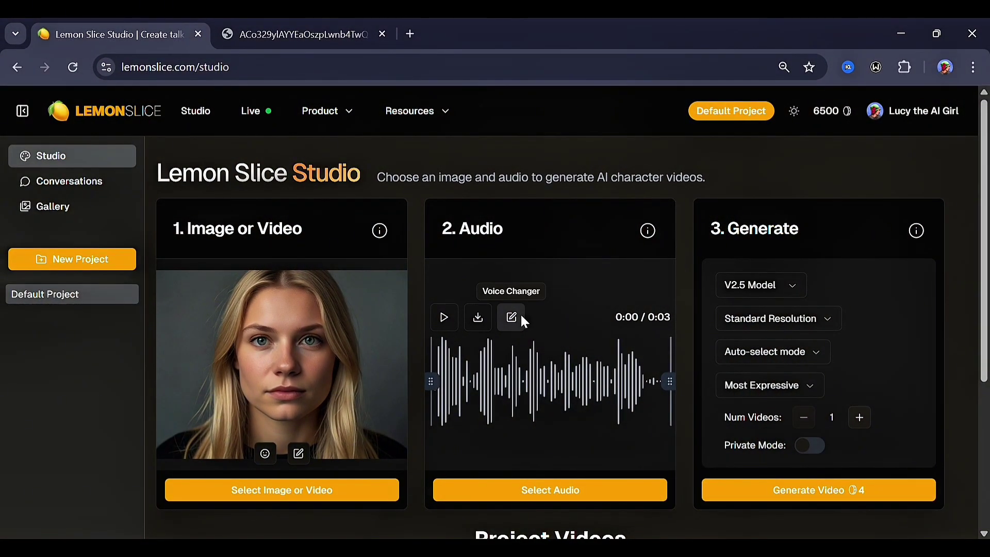
left_click(509, 316)
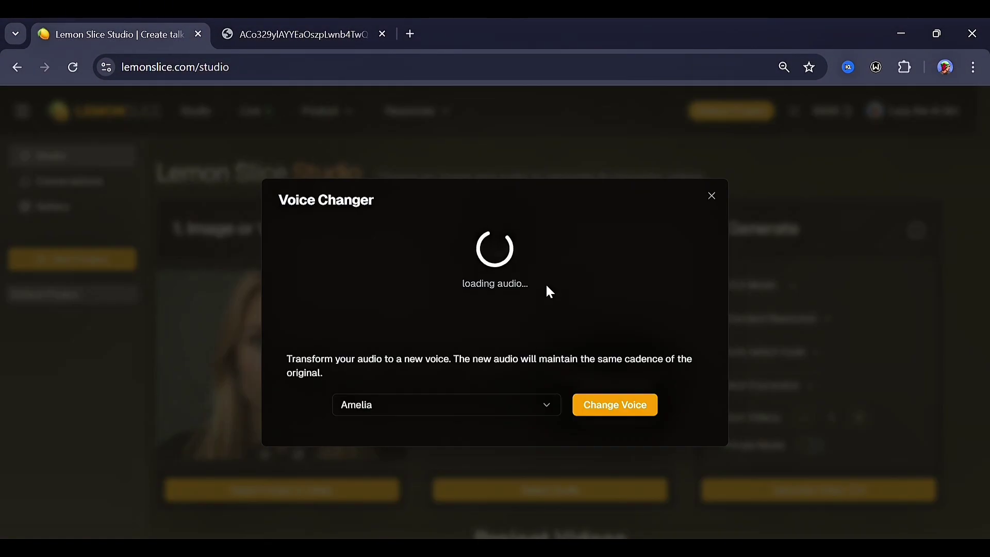
left_click(549, 418)
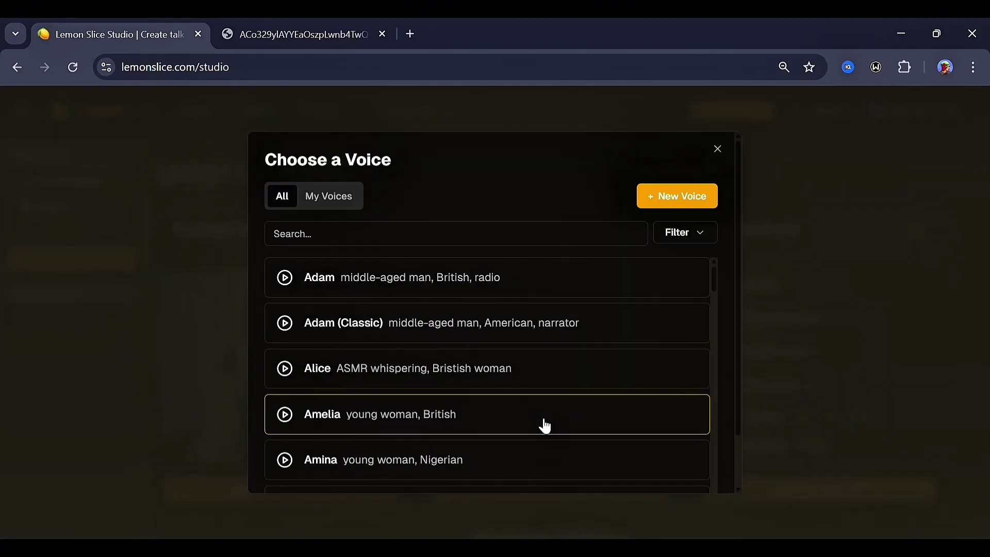
left_click(717, 148)
left_click(711, 185)
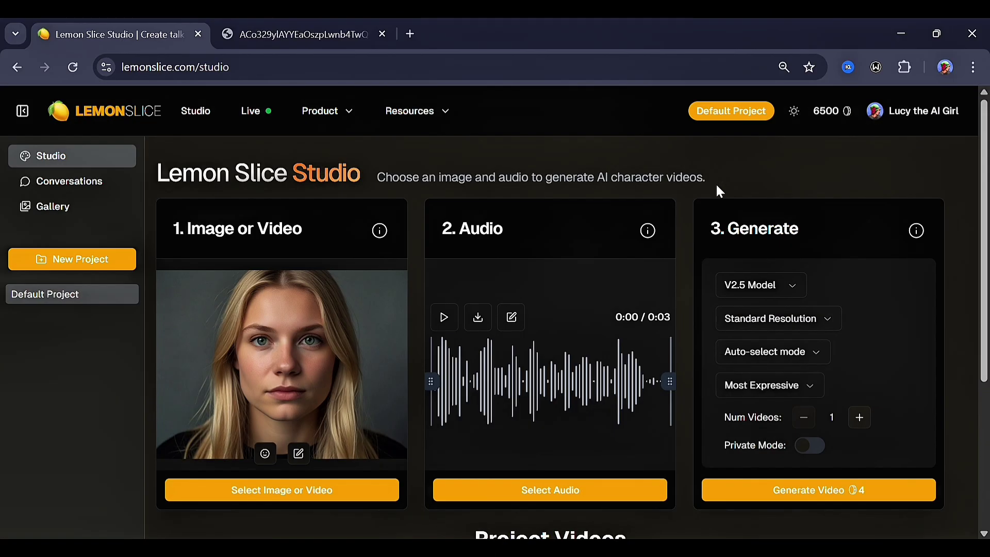
- Go to the Conversations page to view the two-character talking example
left_click(93, 187)
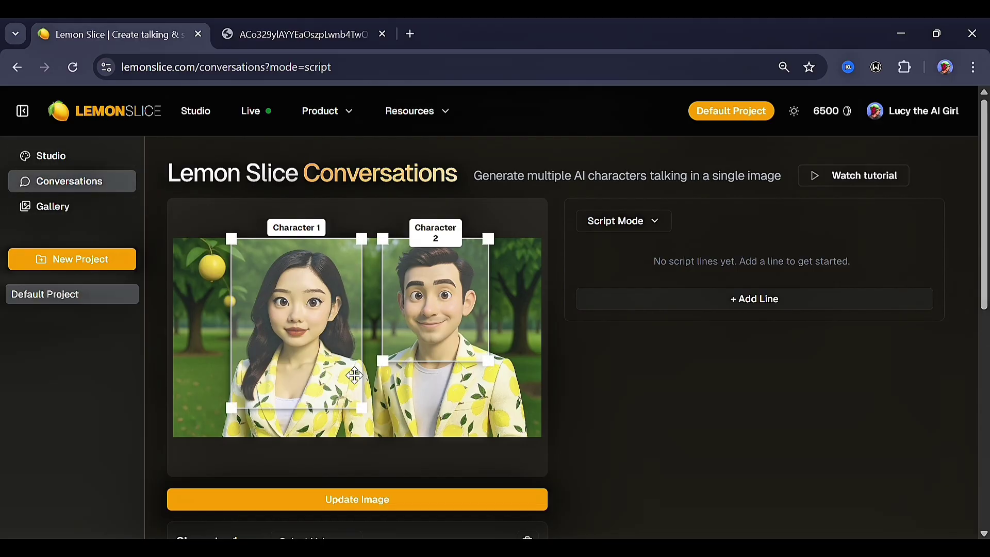
scroll(354, 375, "down", 6)
scroll(354, 375, "up", 6)
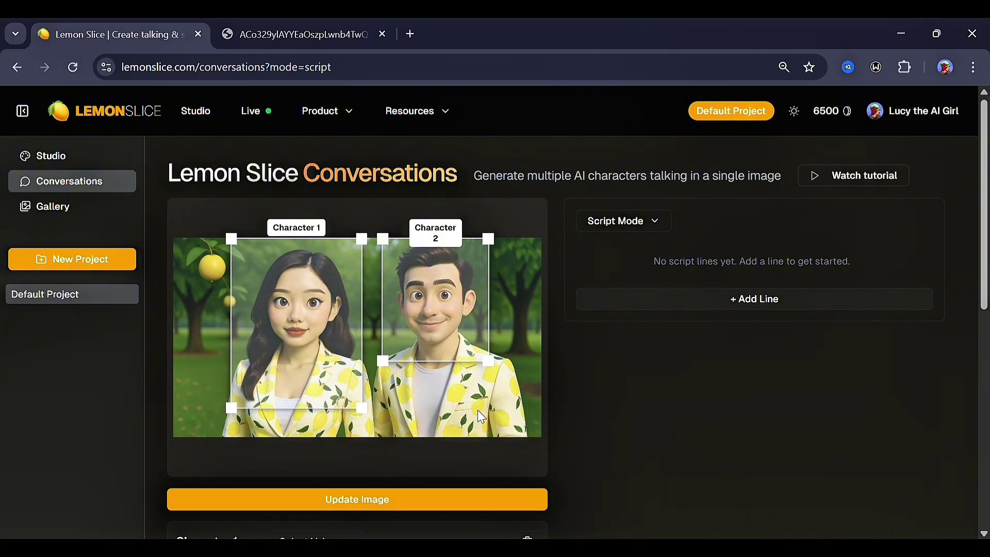
scroll(511, 406, "down", 4)
scroll(477, 413, "up", 3)
scroll(477, 413, "up", 1)
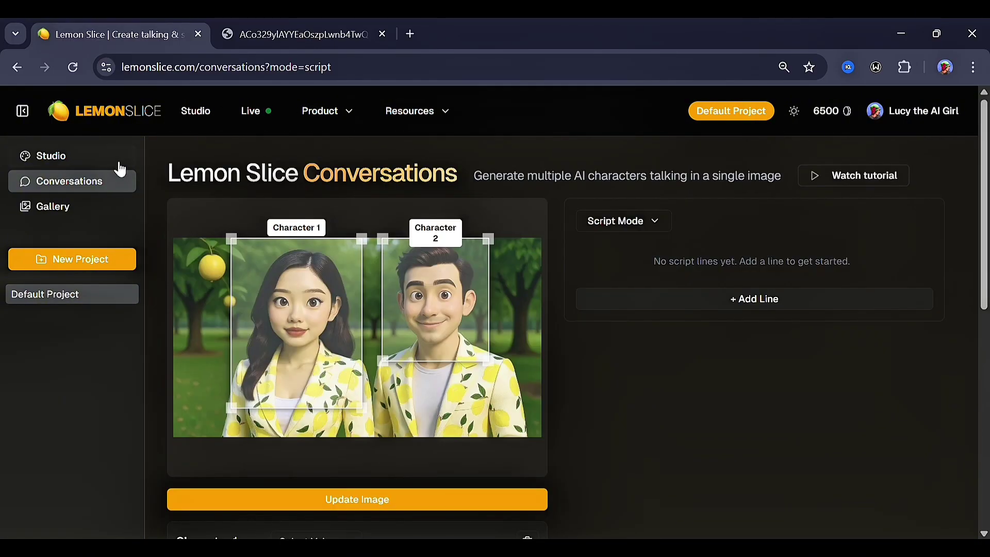
- Use the purple-haired portrait as the Studio character image
left_click(109, 164)
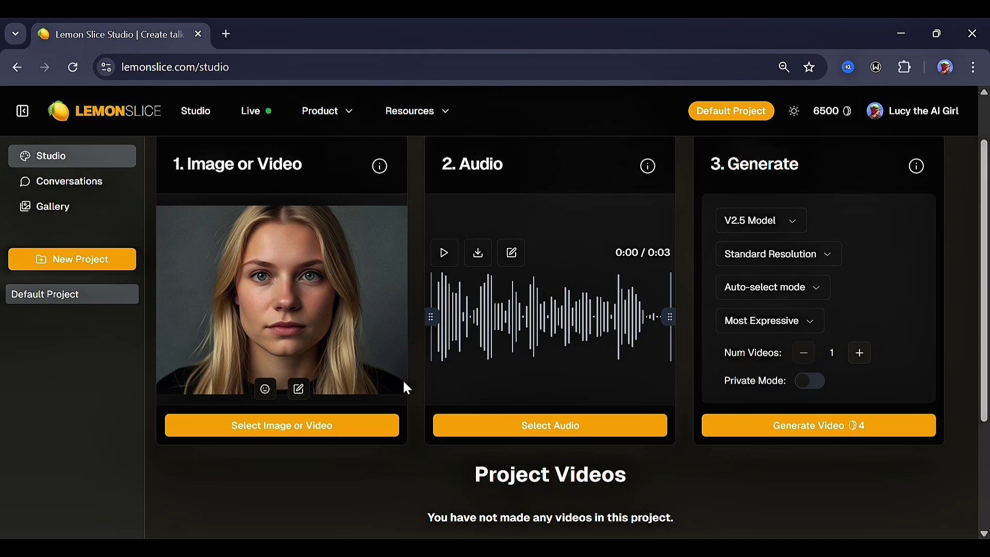
left_click(331, 425)
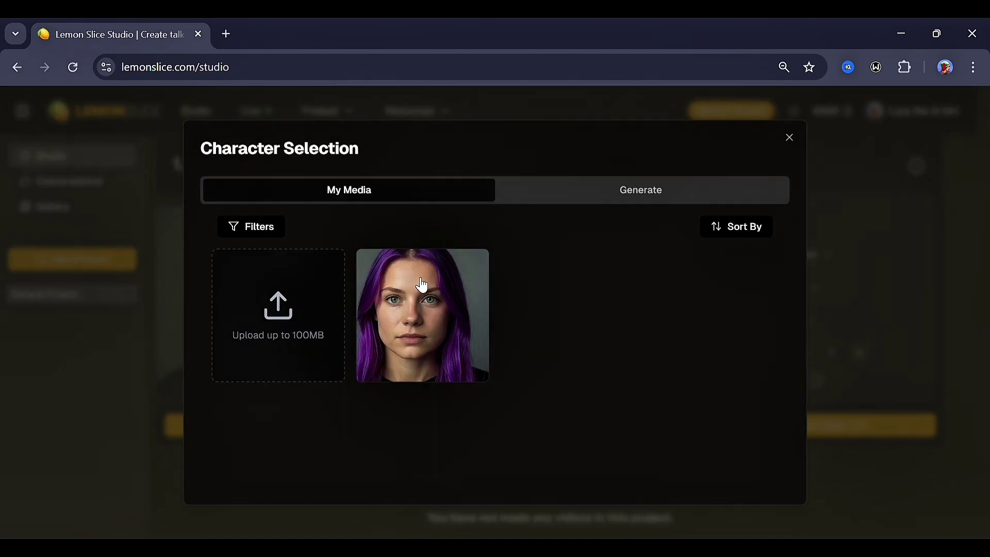
left_click(401, 304)
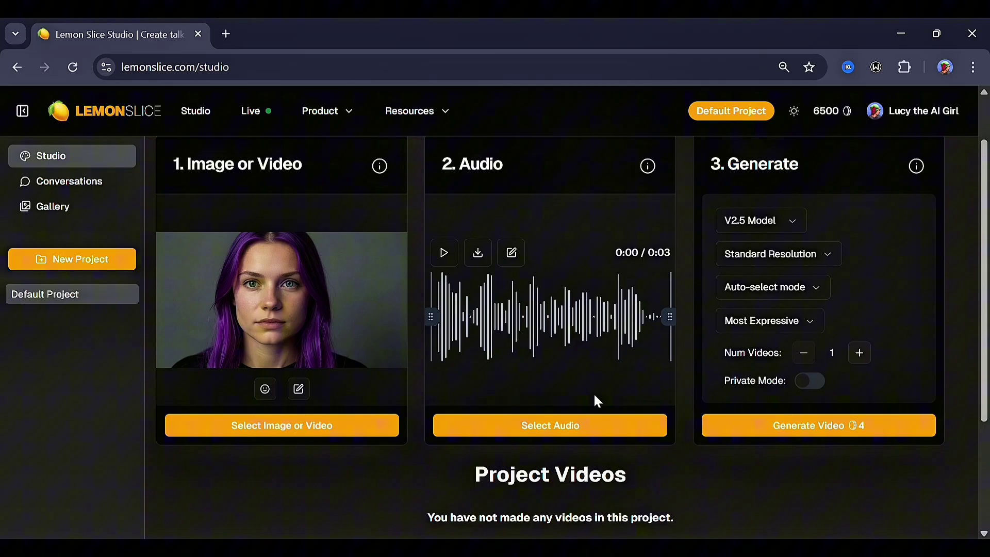
- Browse the audio source options: saved files, script, recording, AI music, conversation split
left_click(561, 428)
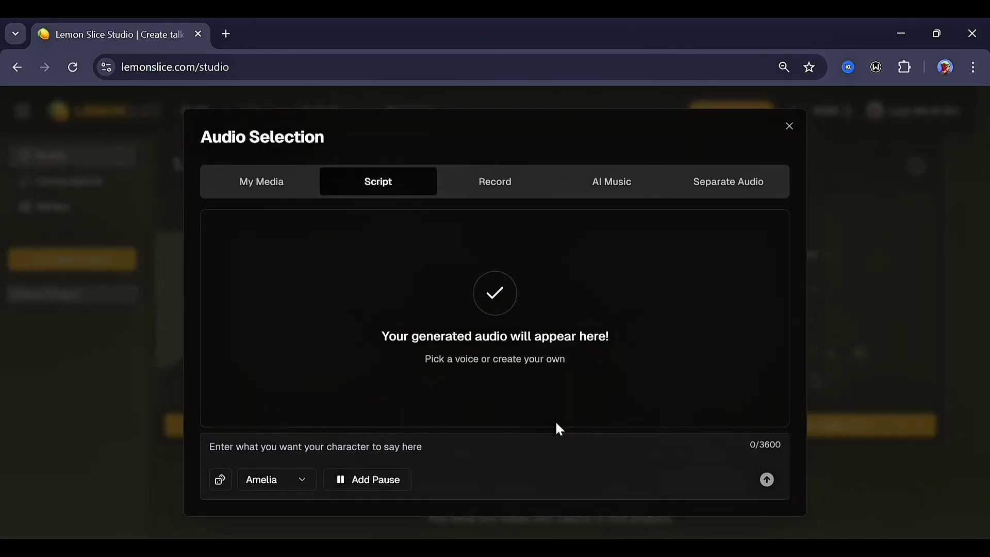
left_click(294, 190)
left_click(382, 191)
left_click(496, 188)
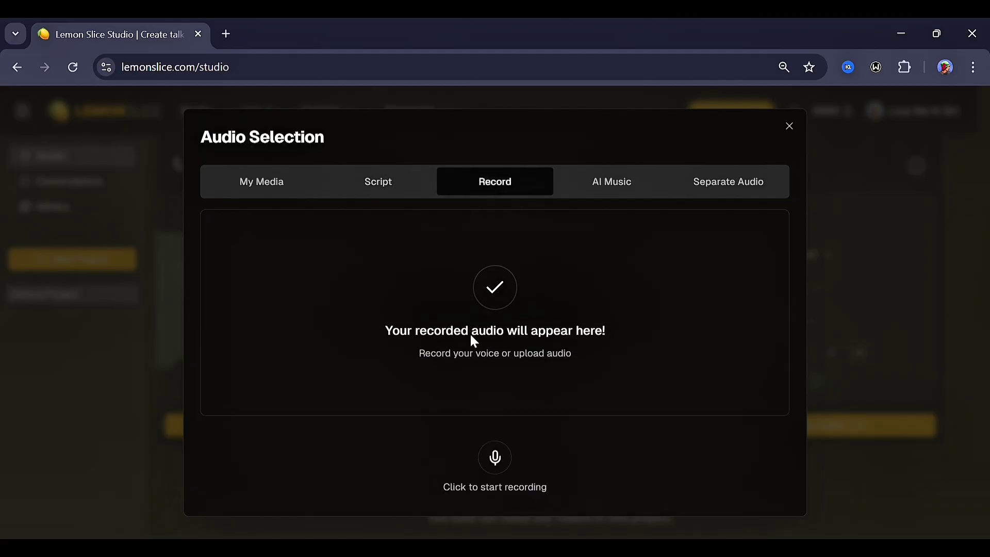
left_click(614, 182)
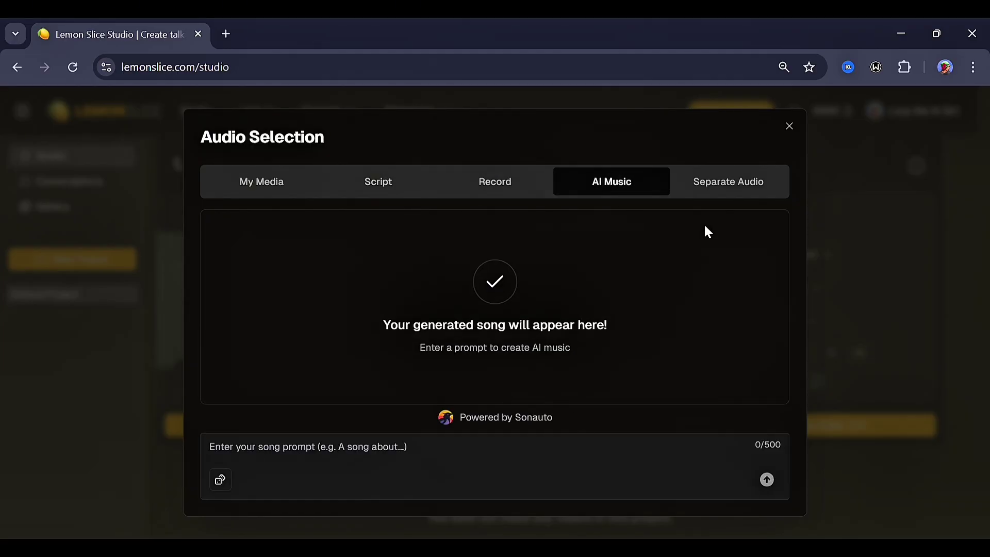
left_click(721, 188)
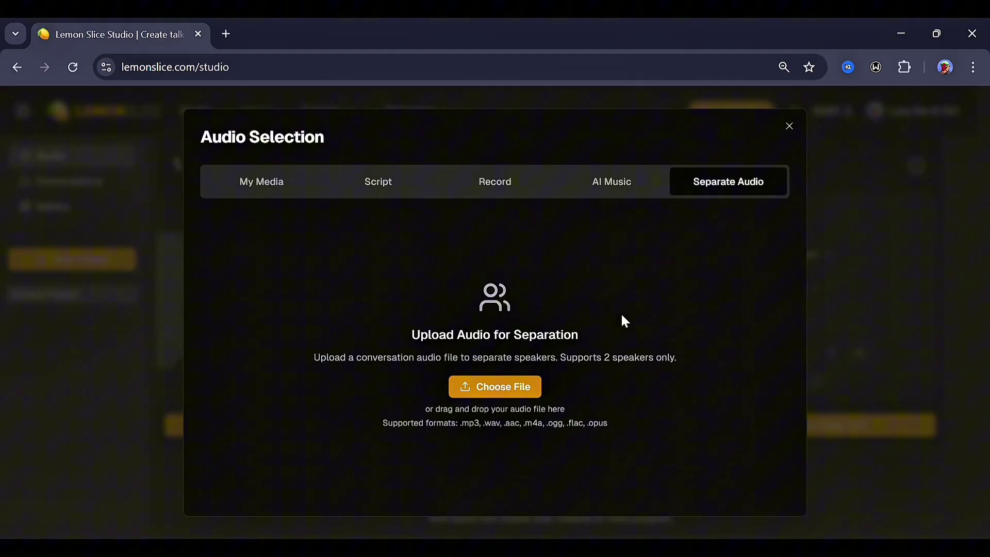
- Paste the subscriber thank-you script into the speech script field
left_click(393, 188)
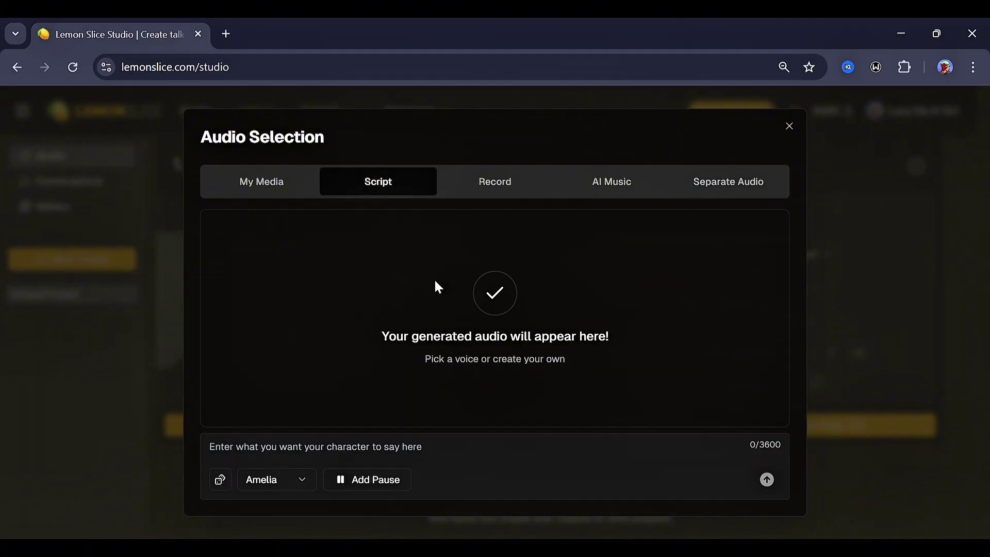
left_click(402, 453)
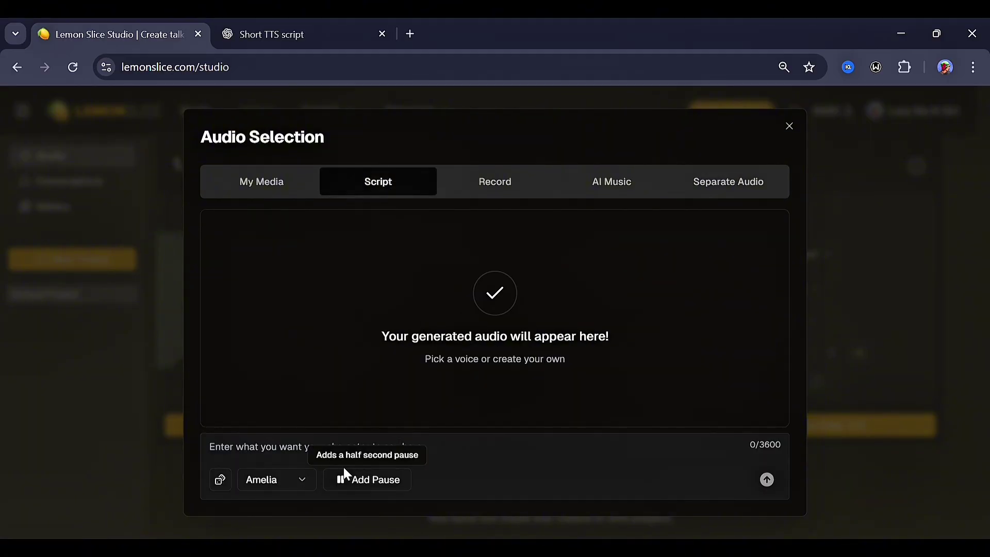
type("“Hey everyone! Thanks so much for 7,000 subscribers—it means the world! If you haven’t already, hit that subscribe button and join the family. Let’s keep growing together!”")
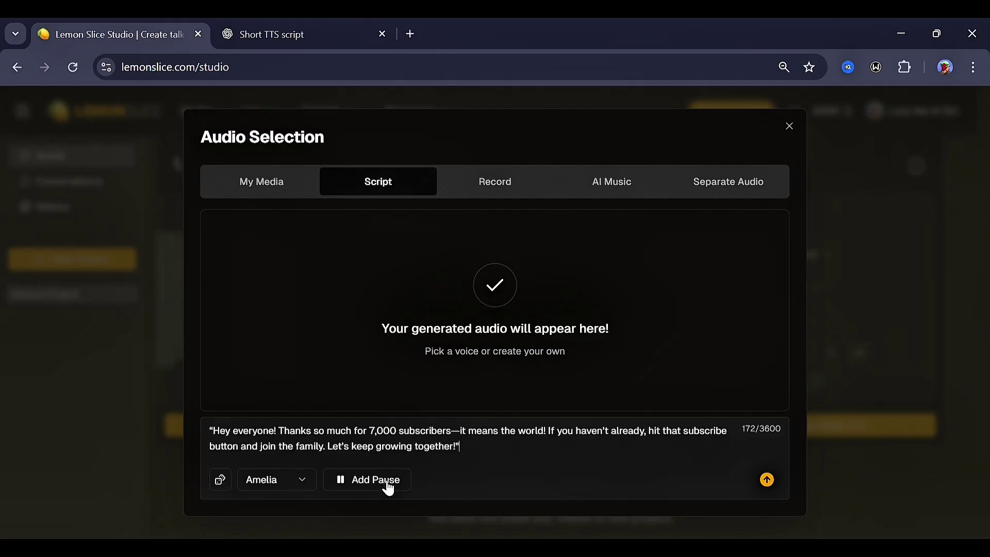
- Generate the script audio with the female voice Alice and use it for the video
left_click(304, 481)
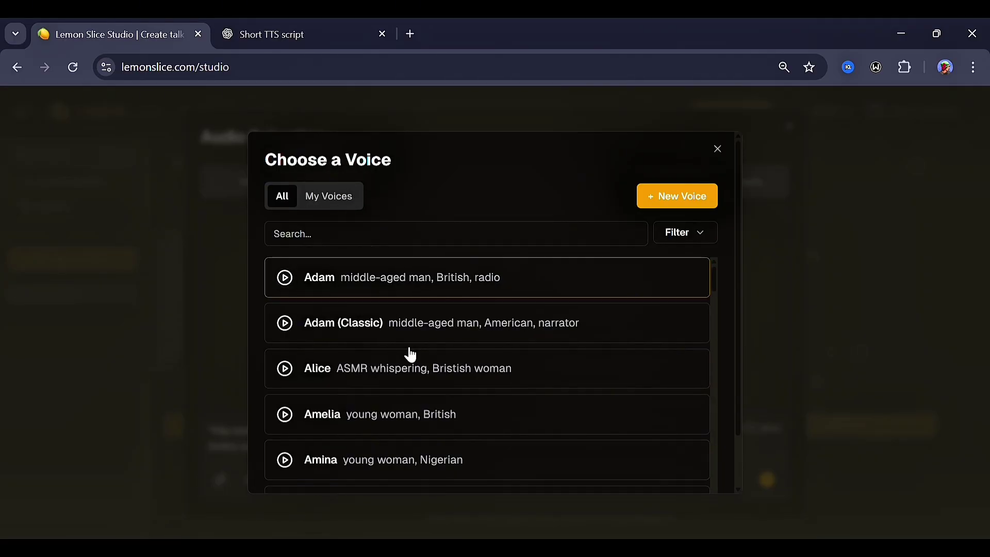
left_click(673, 234)
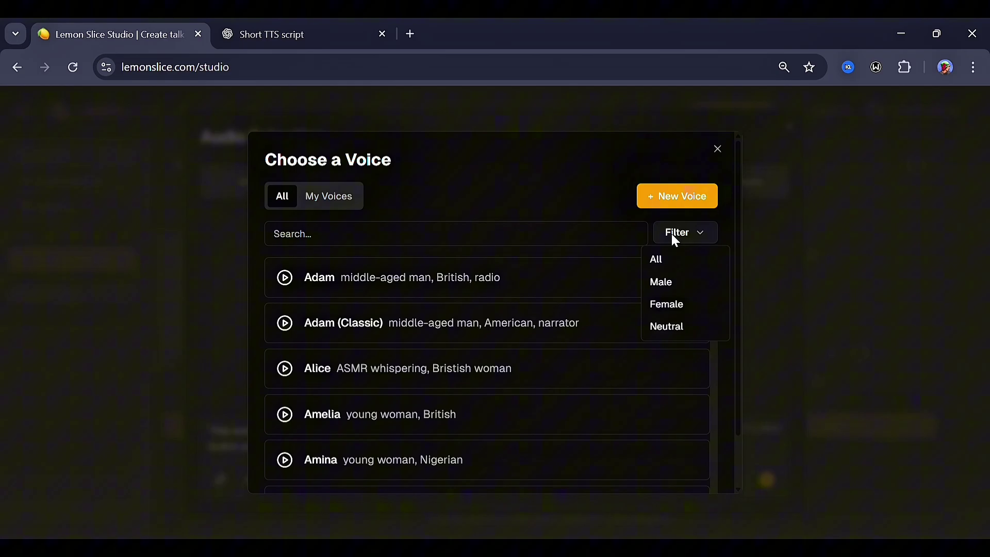
left_click(666, 305)
left_click(407, 296)
left_click(768, 481)
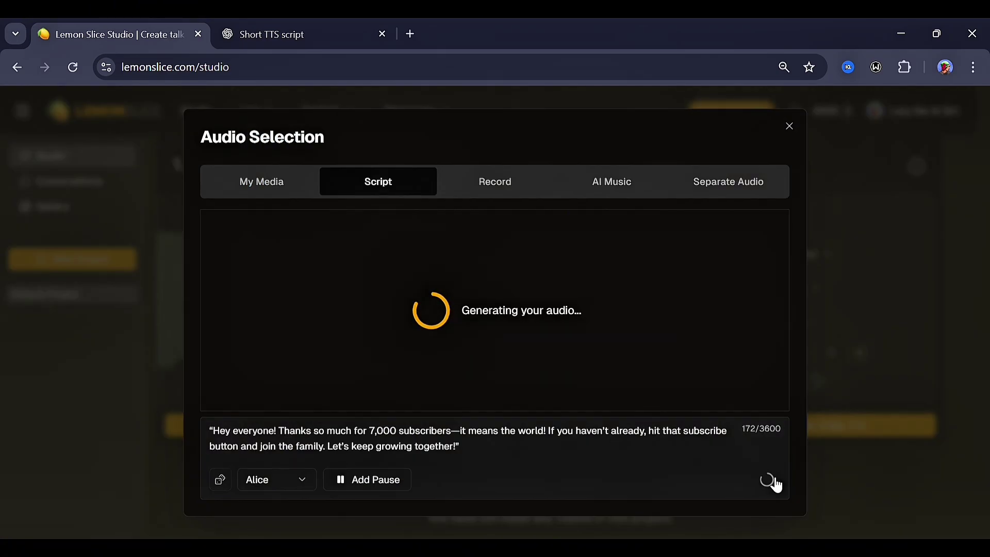
left_click(547, 375)
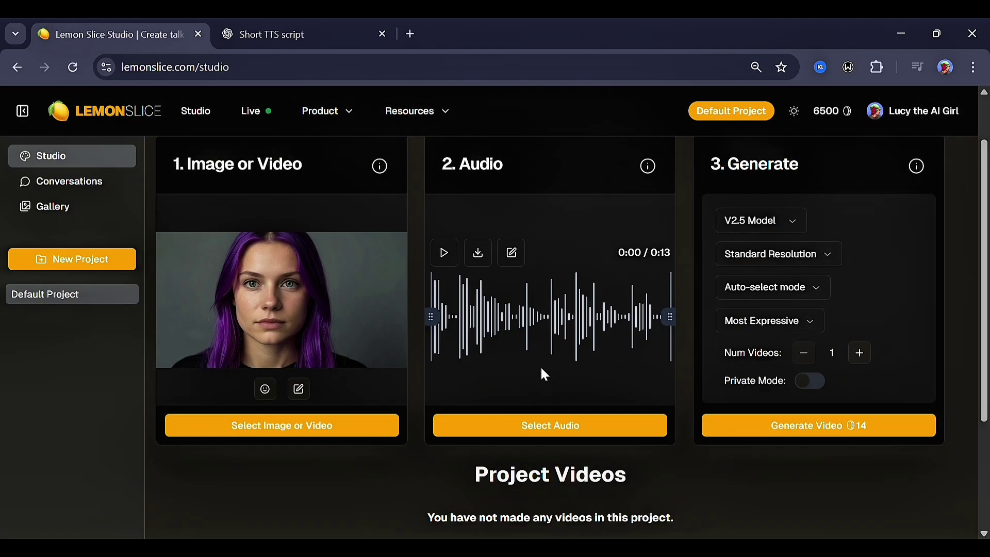
- Set the video model to V2.5 and the resolution to 1080p
left_click(778, 225)
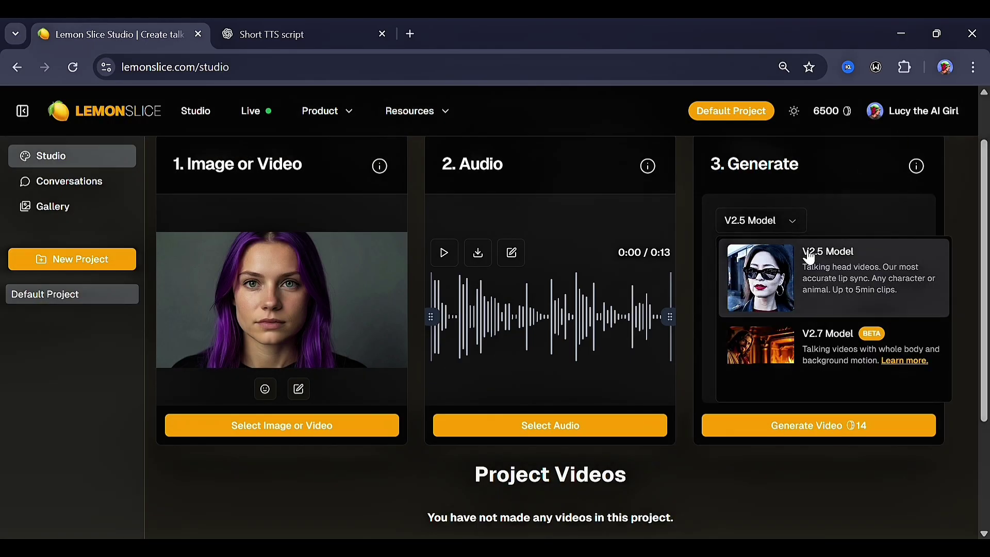
left_click(801, 349)
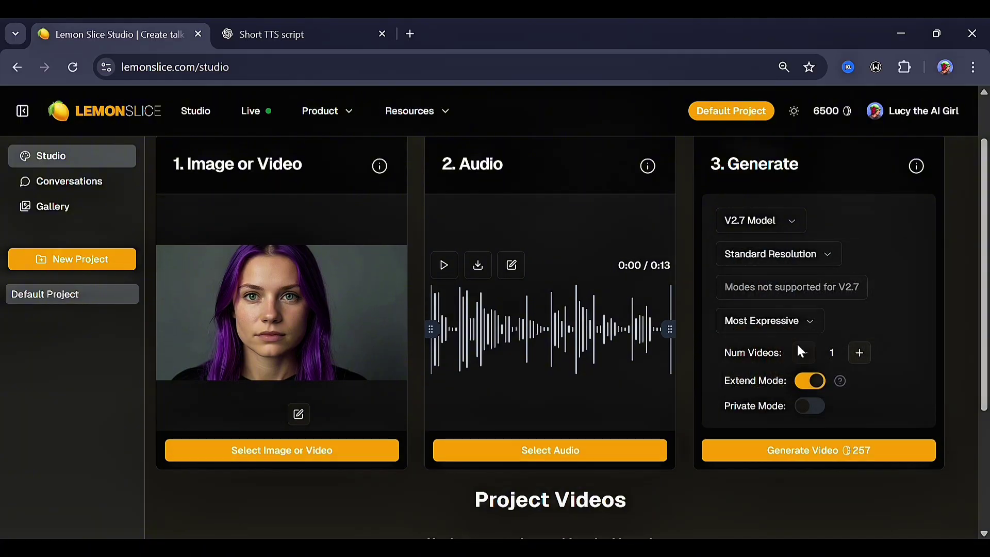
left_click(783, 224)
left_click(795, 241)
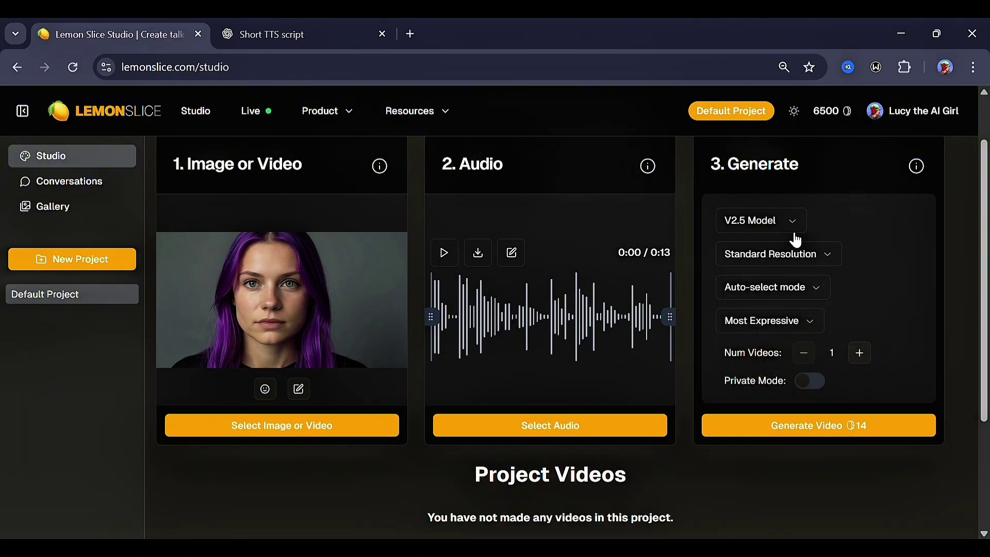
left_click(791, 258)
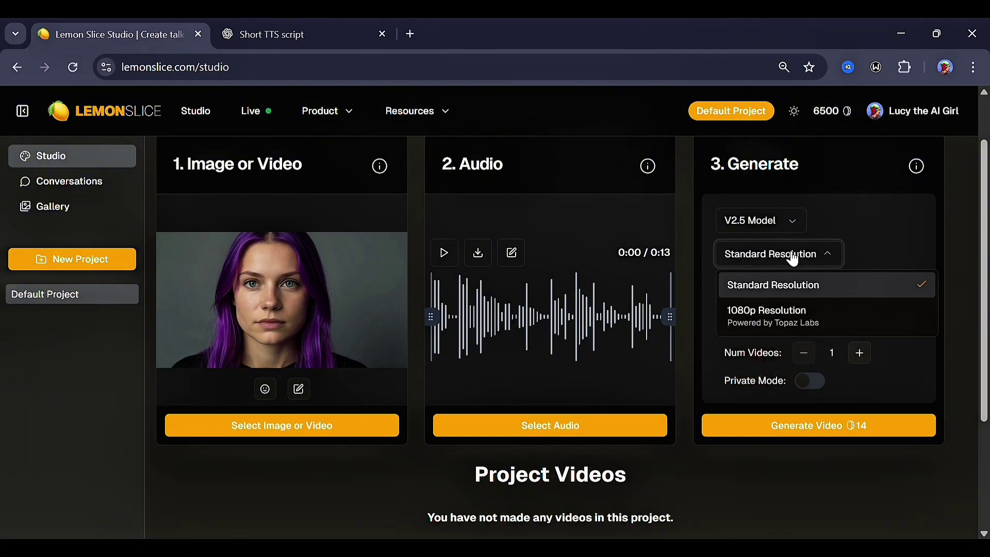
left_click(799, 310)
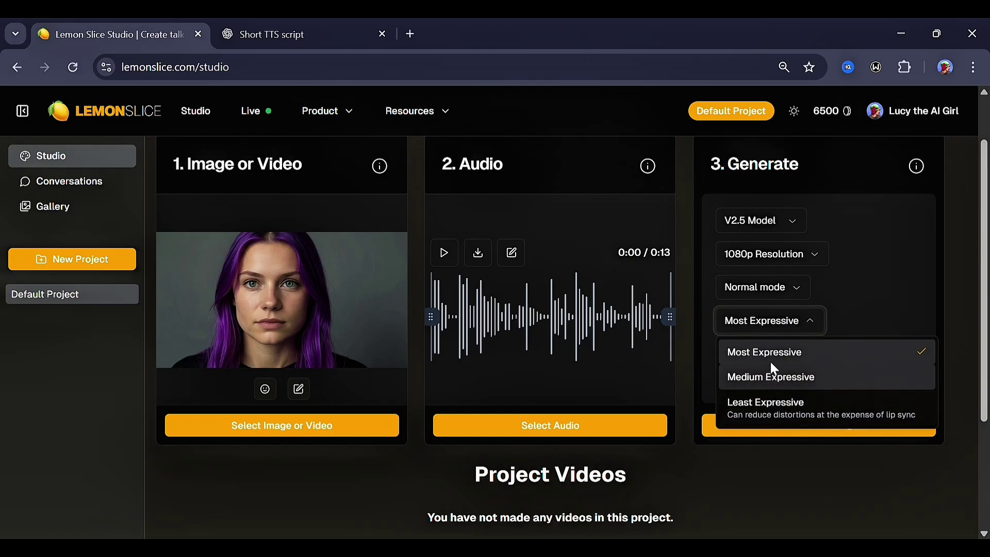
- Keep Most Expressive, one video, Private Mode on, and generate the video
left_click(780, 350)
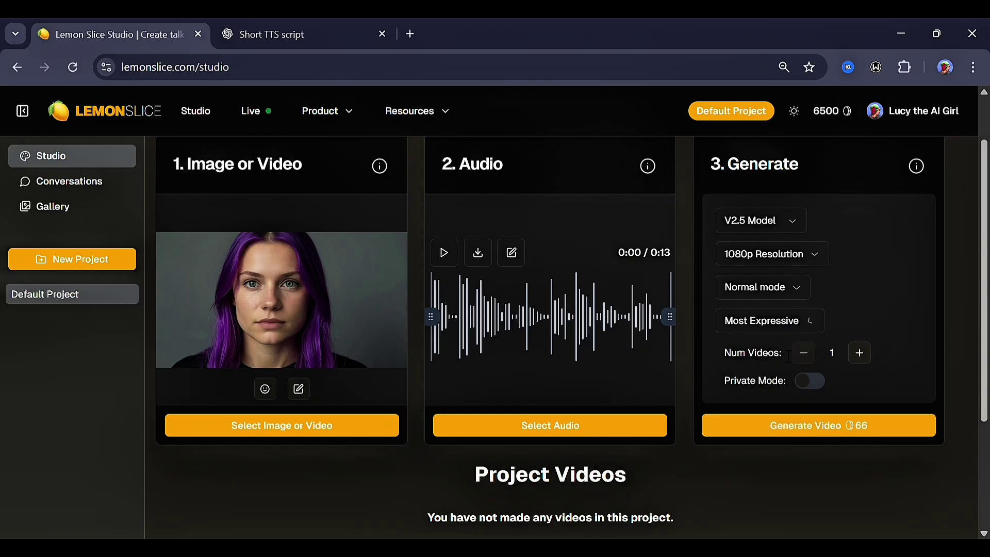
left_click(860, 354)
left_click(861, 355)
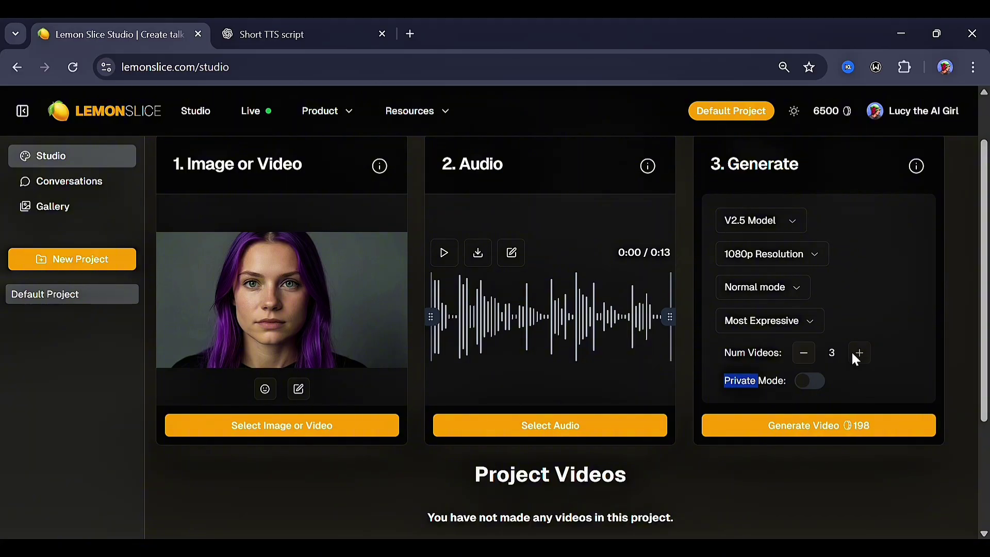
left_click(804, 354)
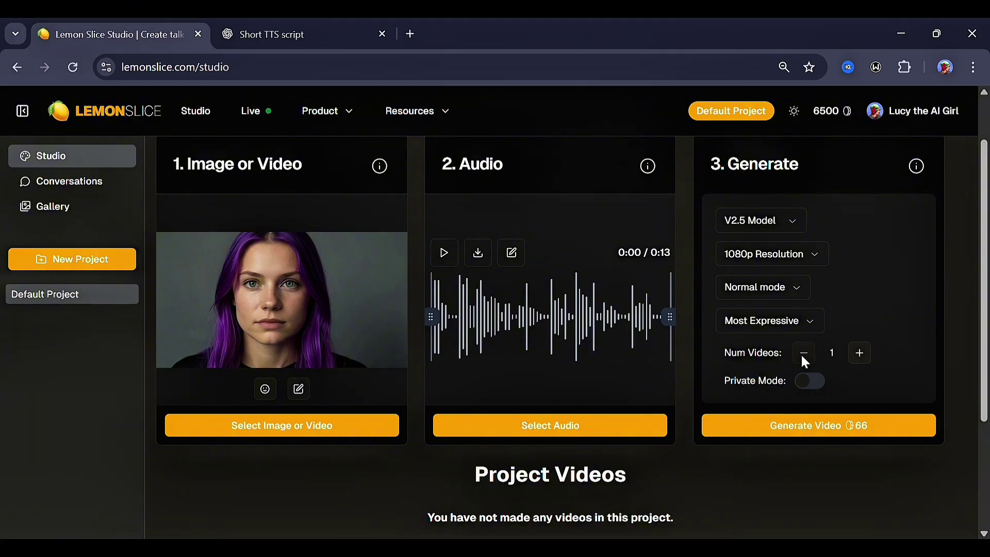
left_click(820, 393)
left_click(820, 393)
left_click(819, 393)
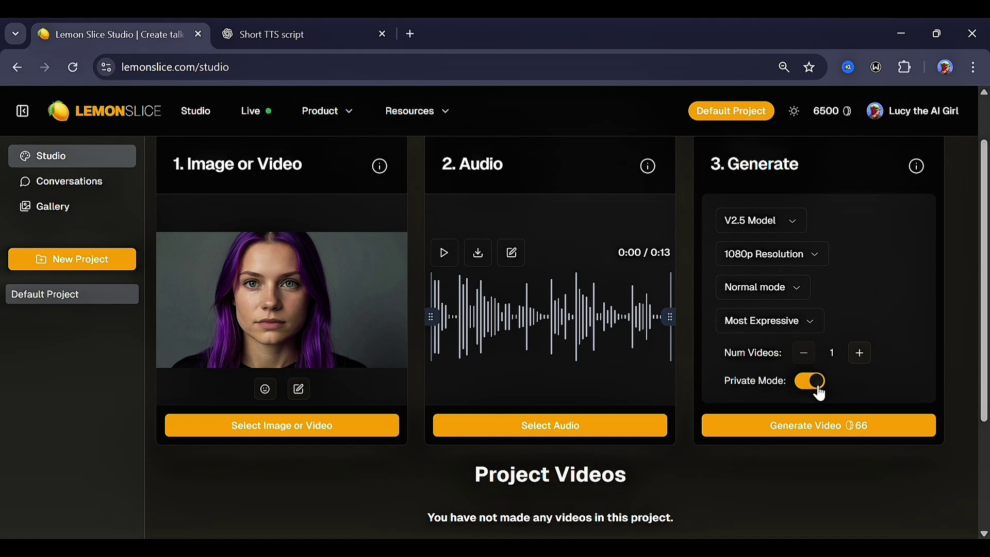
left_click(798, 425)
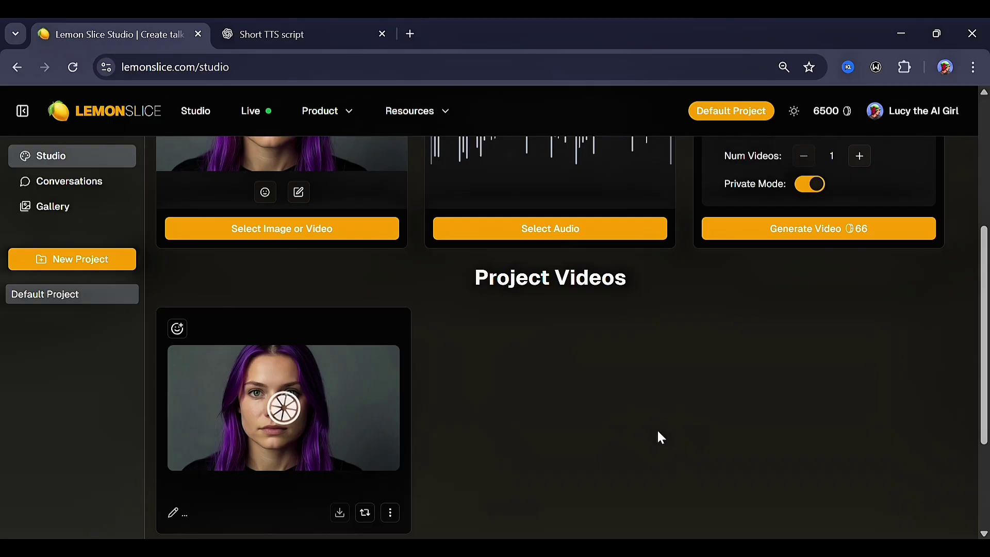
scroll(570, 396, "up", 3)
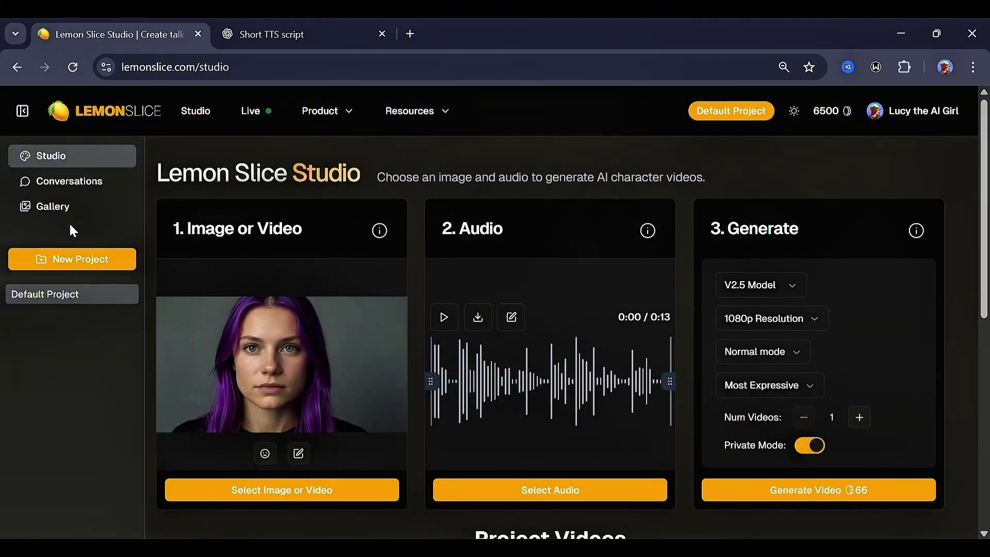
- Return to the Conversations page while the portrait video generates
left_click(99, 194)
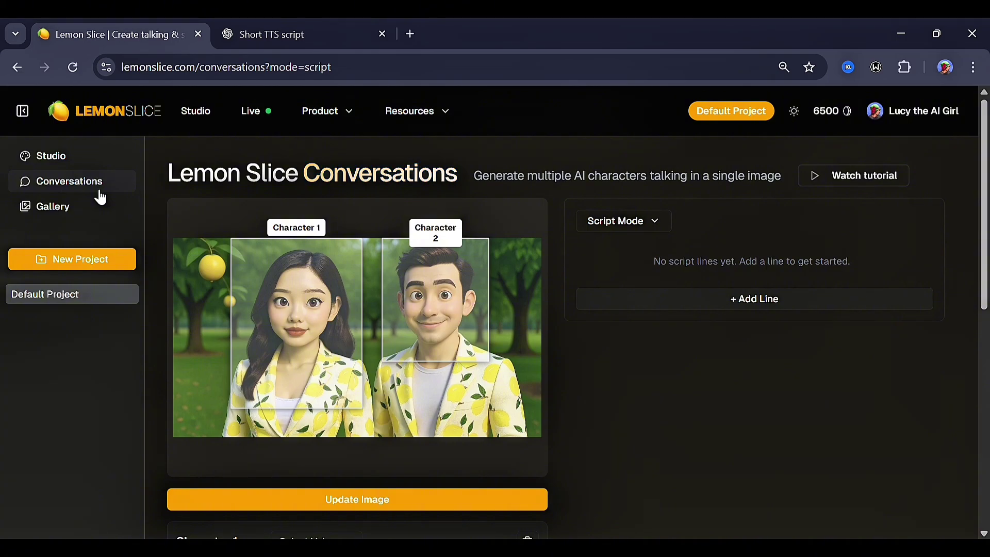
scroll(408, 379, "down", 4)
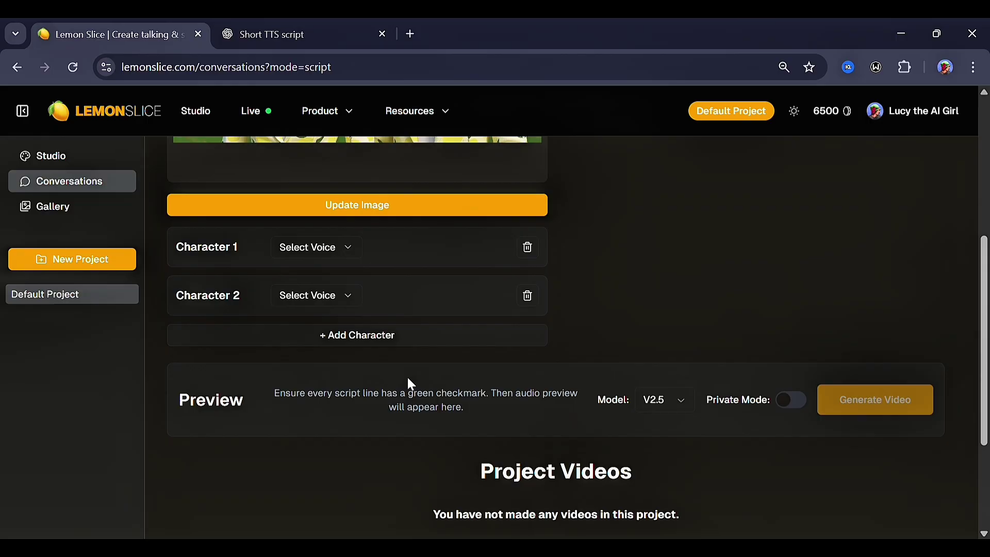
scroll(408, 379, "up", 4)
- Open the media library with Update image on the Conversations page
left_click(425, 499)
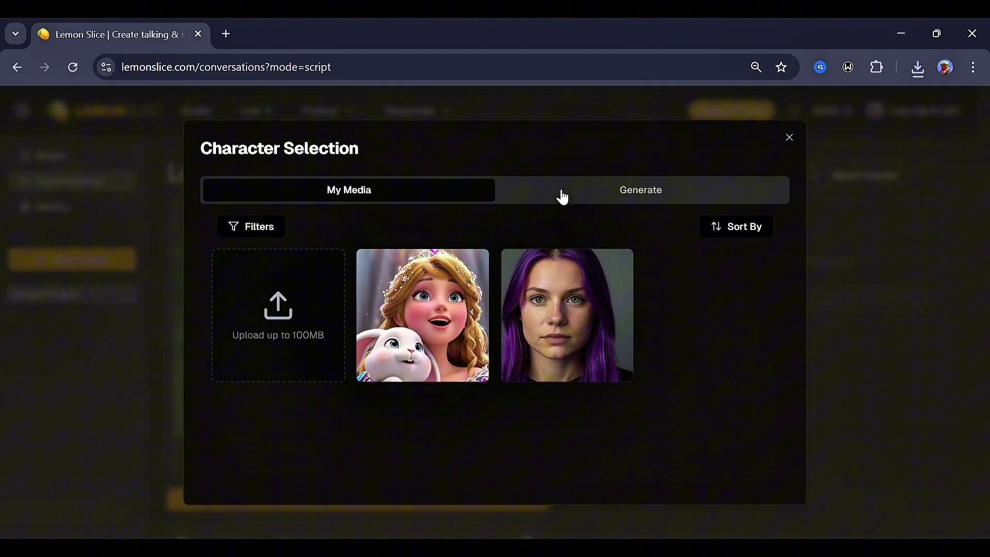
- Pick the princess-and-bunny image; fit Character 1's box to the bunny, Character 2's to the princess
left_click(414, 328)
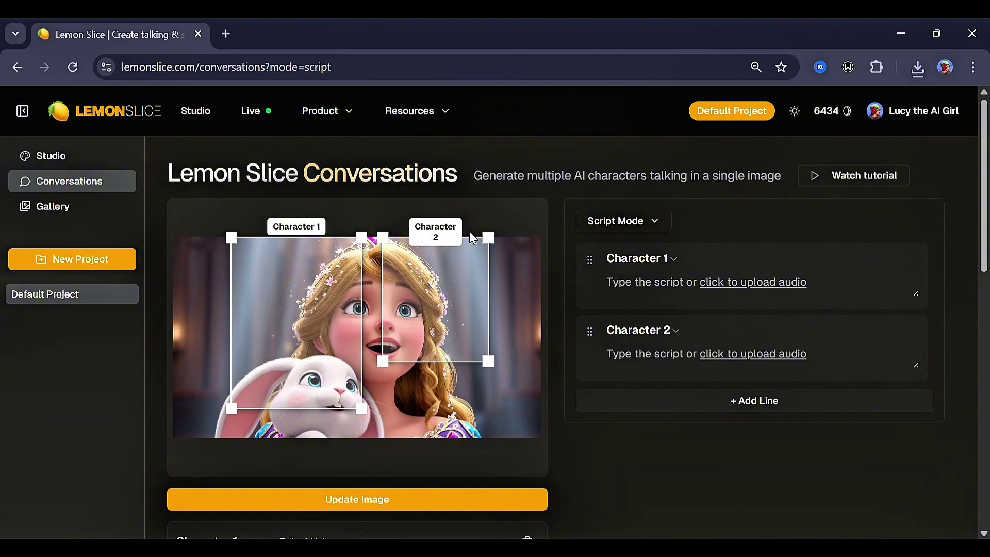
left_click_drag(232, 238, 244, 313)
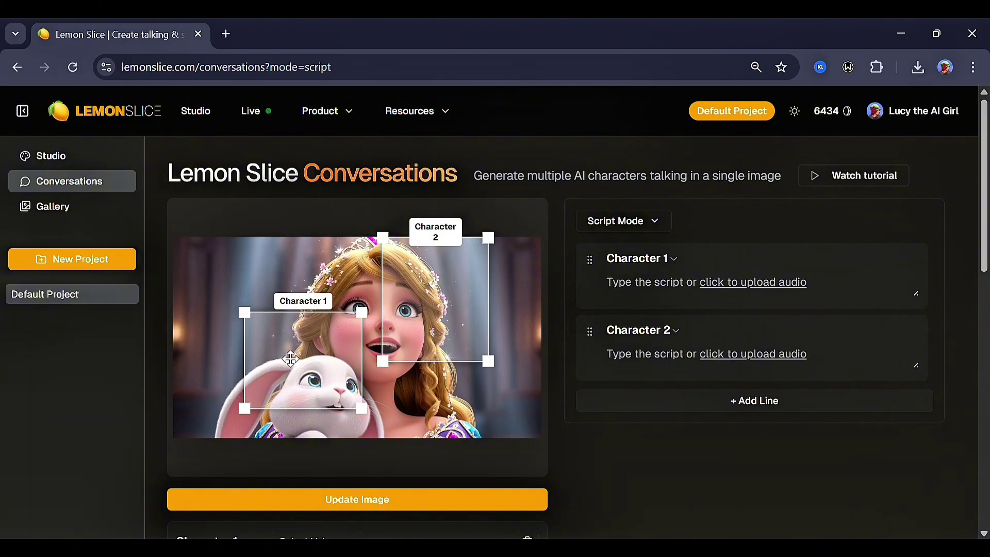
left_click_drag(289, 359, 300, 381)
mouse_move(368, 336)
left_mouse_down()
mouse_move(416, 380)
mouse_move(368, 336)
left_mouse_up()
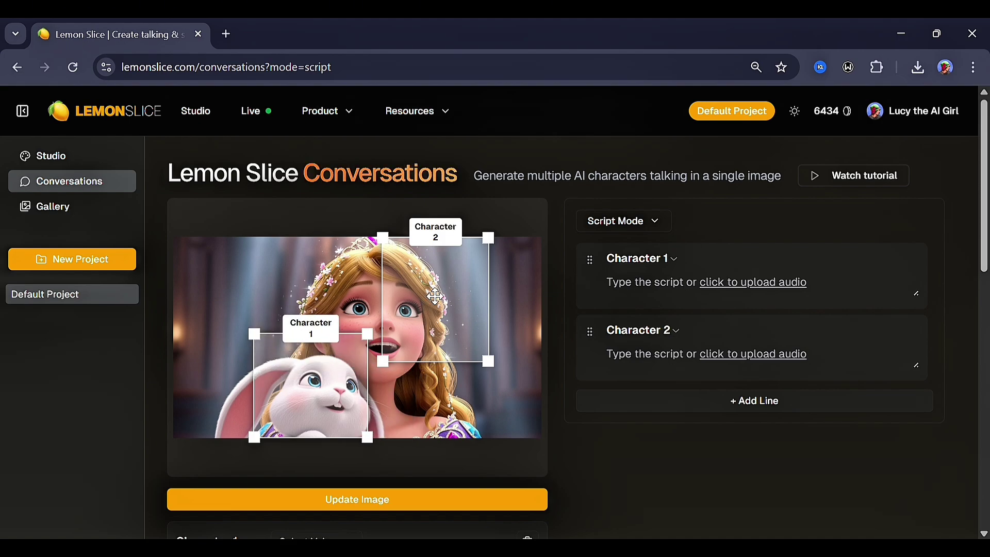
left_click_drag(434, 296, 373, 372)
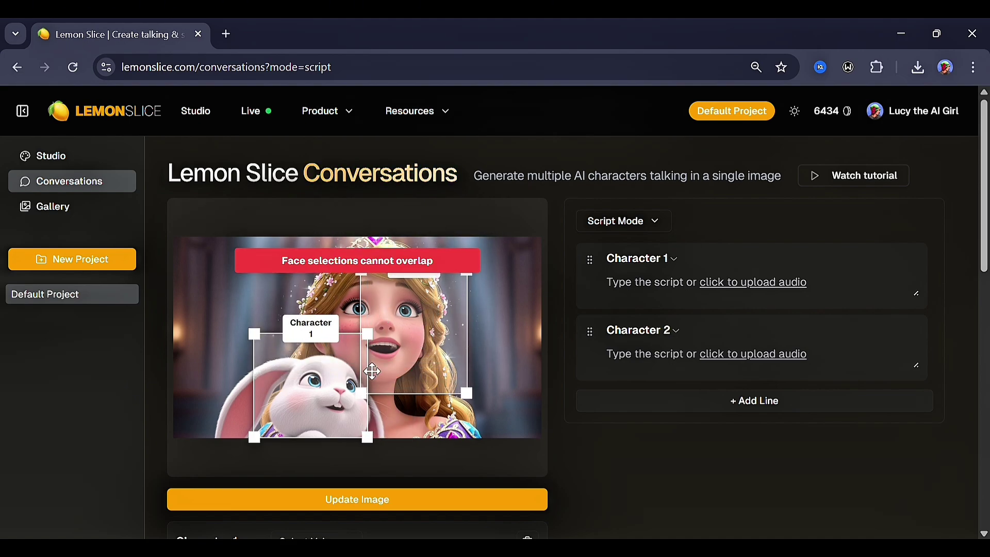
left_click_drag(367, 334, 359, 354)
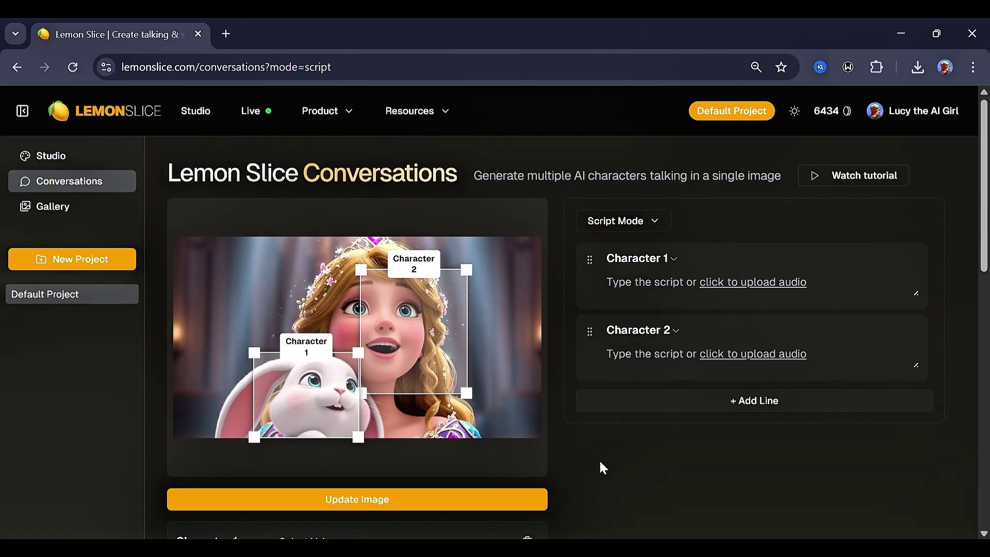
scroll(493, 445, "down", 3)
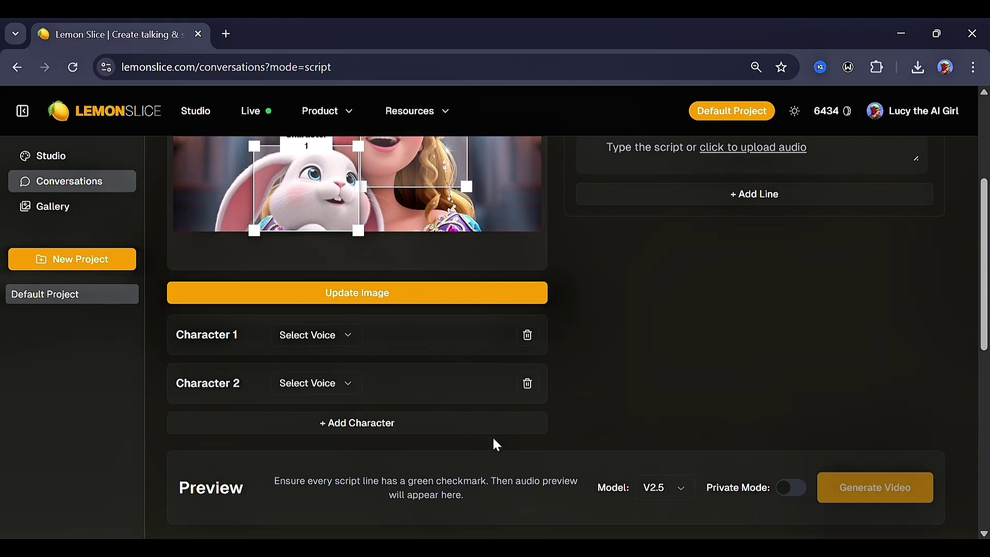
- Preview male voices (Adam, Archer, Buck, Giovanni) and assign Kevin to Character 1
left_click(347, 335)
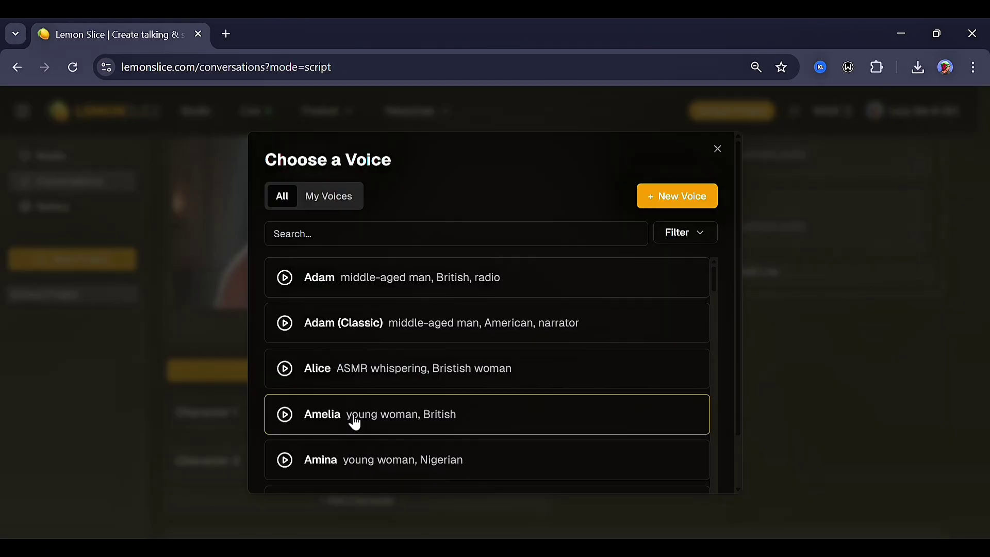
left_click(678, 237)
left_click(670, 287)
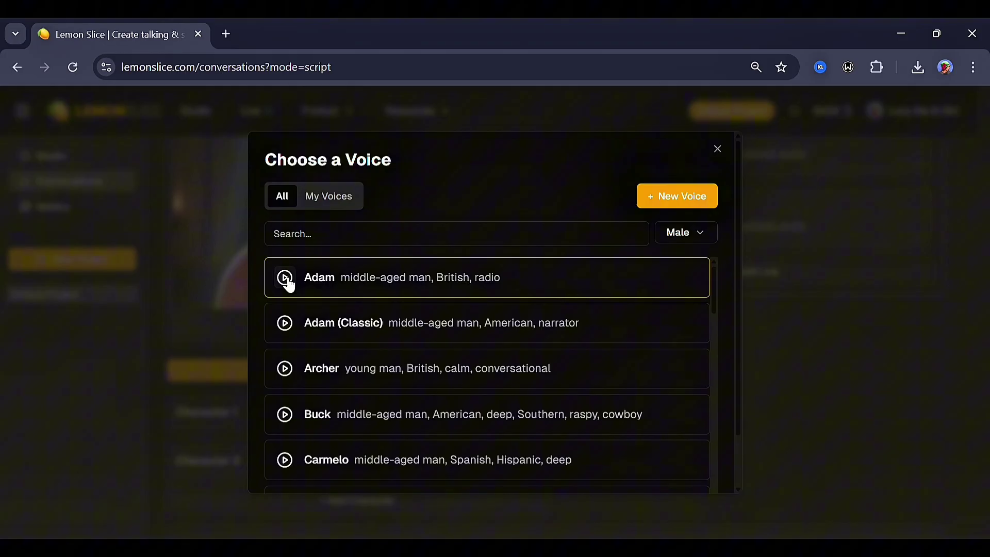
left_click(286, 281)
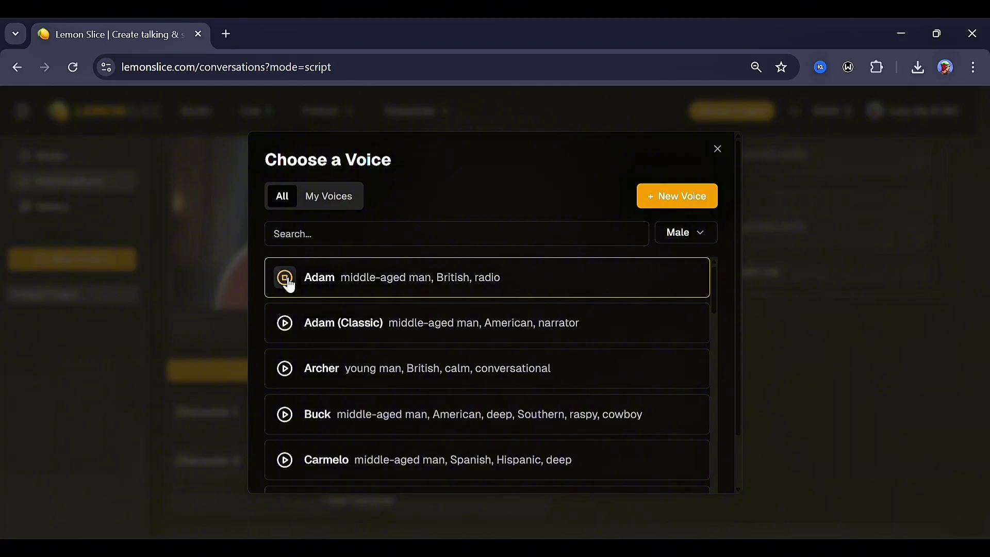
left_click(285, 322)
left_click(285, 369)
scroll(392, 391, "down", 1)
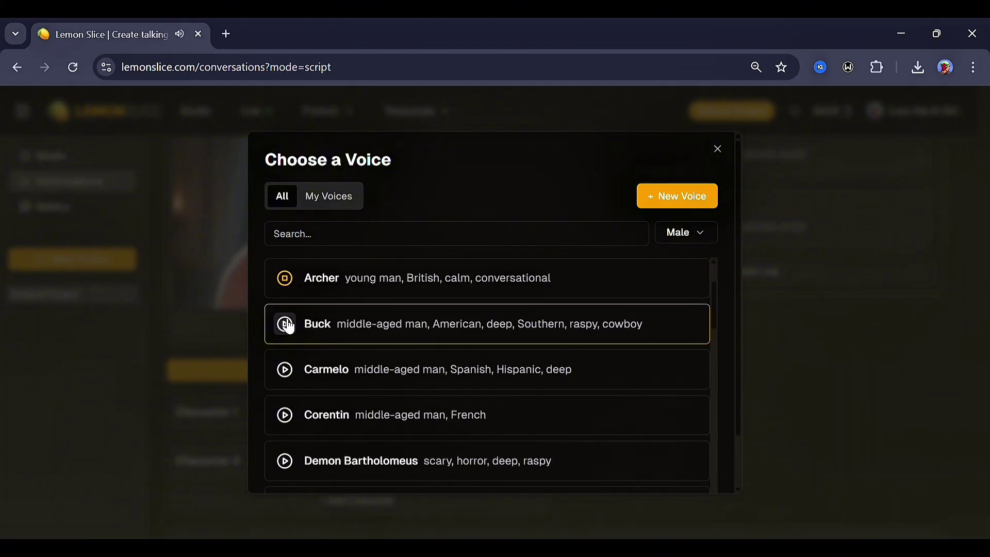
left_click(284, 324)
scroll(435, 432, "down", 3)
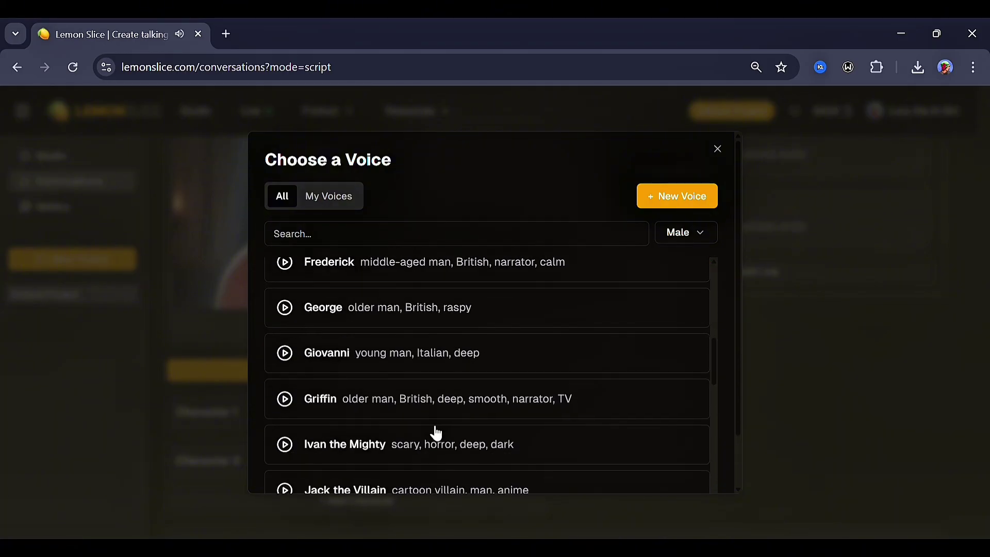
left_click(284, 354)
scroll(400, 416, "down", 3)
scroll(380, 402, "down", 1)
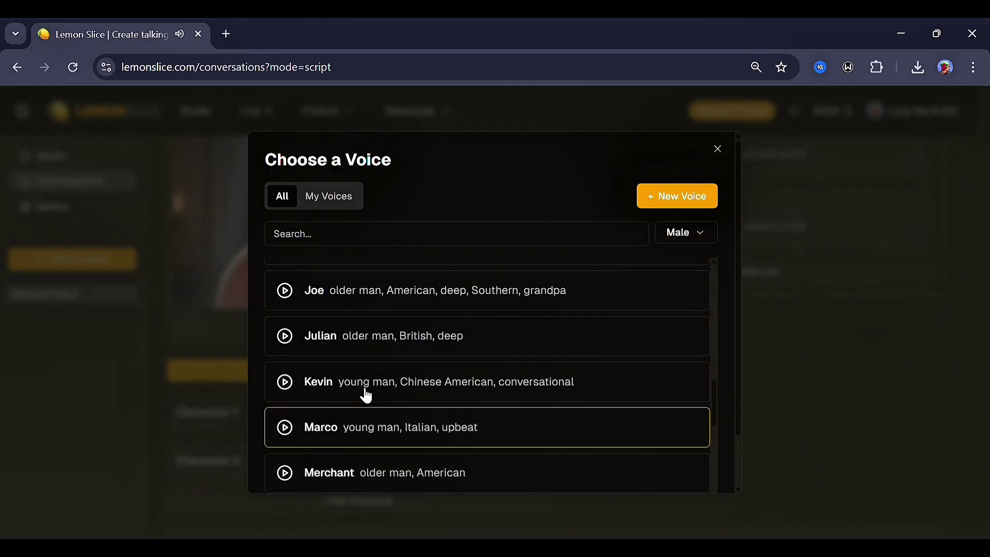
left_click(285, 383)
scroll(404, 407, "down", 1)
scroll(405, 387, "down", 2)
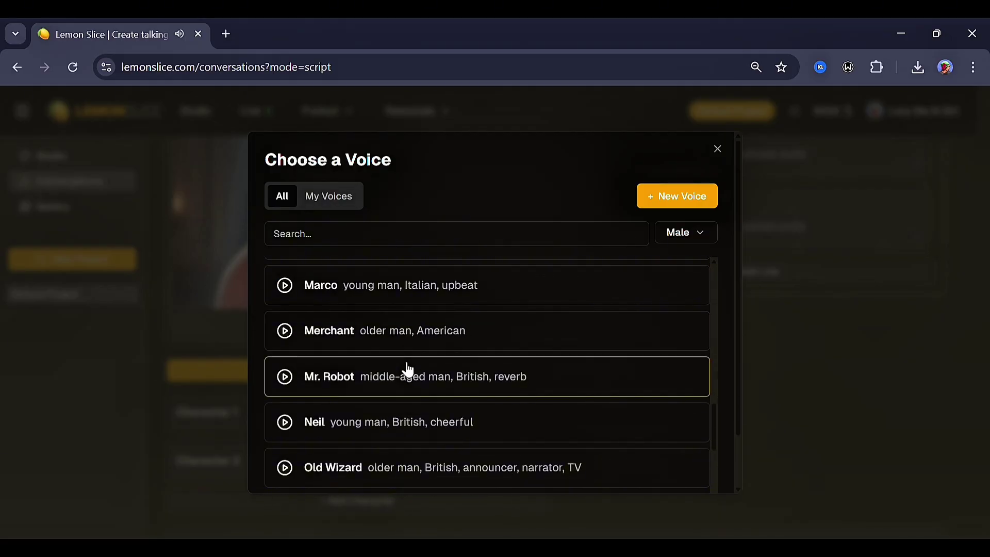
scroll(408, 369, "up", 2)
left_click(397, 349)
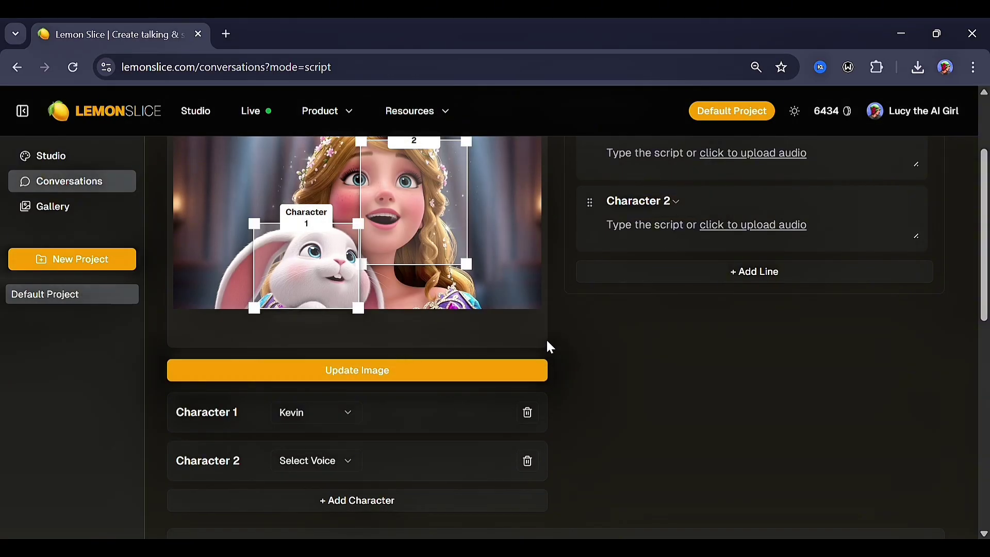
- Preview female voices, search 'litt', and assign Little Alice to Character 2
left_click(345, 463)
left_click(708, 232)
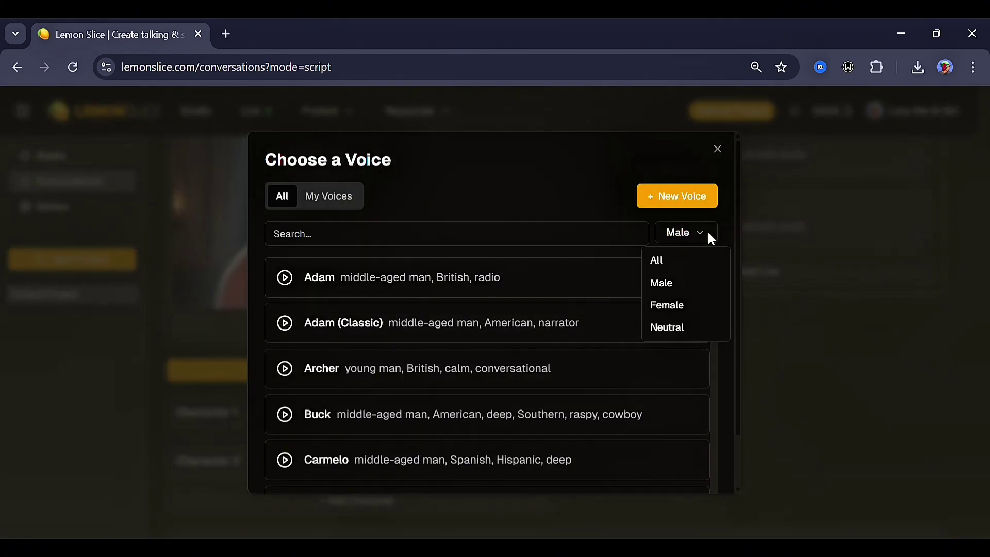
left_click(669, 304)
left_click(285, 276)
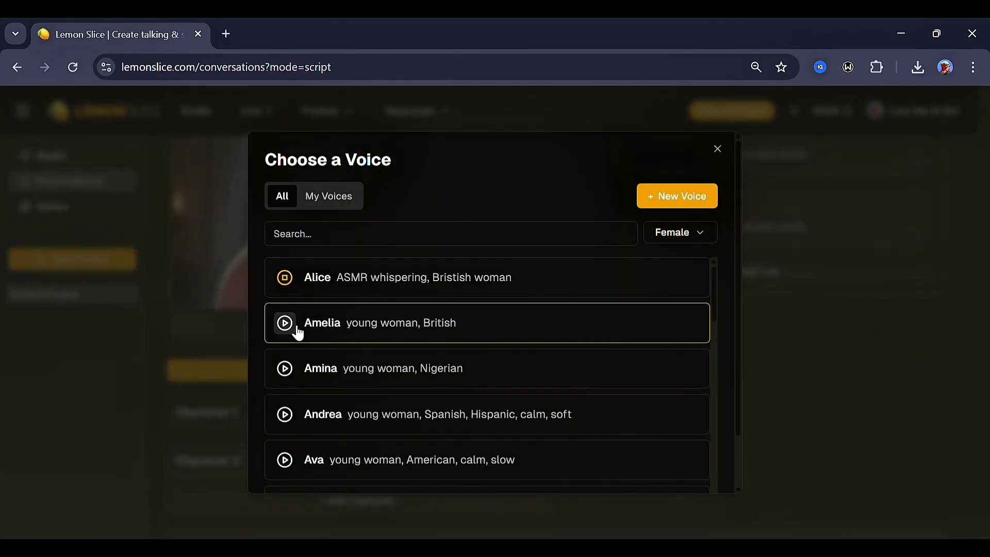
left_click(291, 328)
left_click(295, 376)
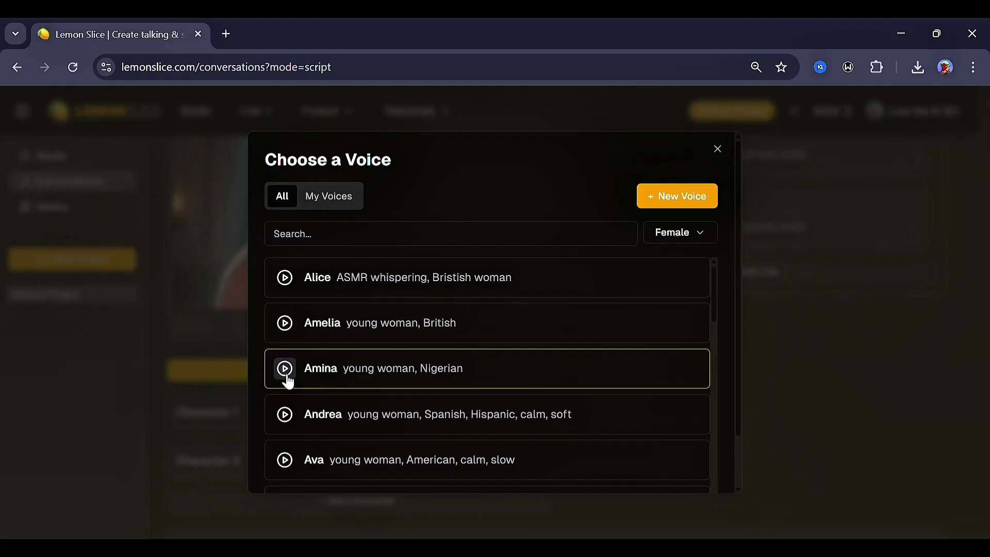
left_click(353, 234)
type("litt")
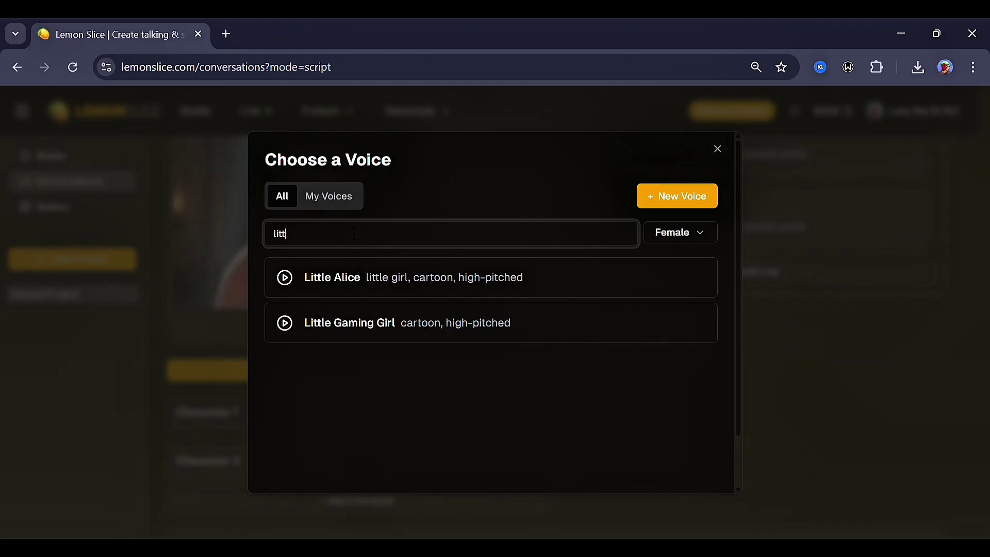
left_click(285, 277)
left_click(285, 323)
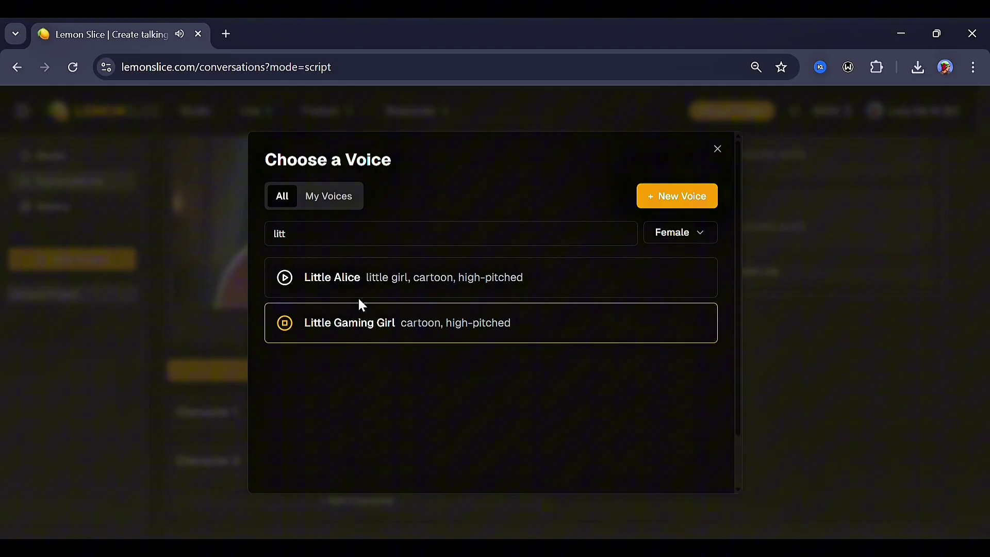
left_click(359, 294)
scroll(580, 402, "up", 2)
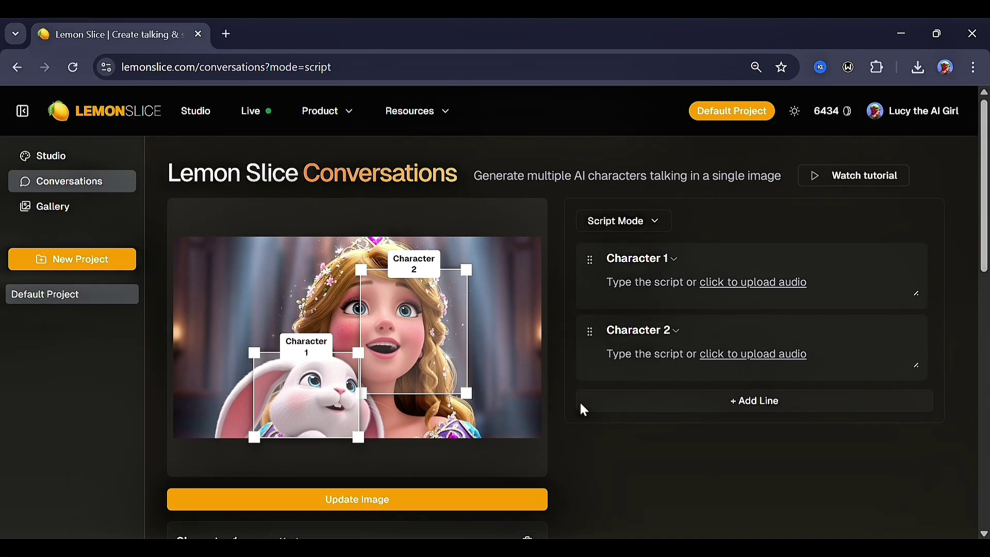
- Write the voiced lines 'Yes, my princess… it's so beautiful!' and 'Hhh—Tommy, are you seeing this?'
left_click(654, 287)
type("yes my princess")
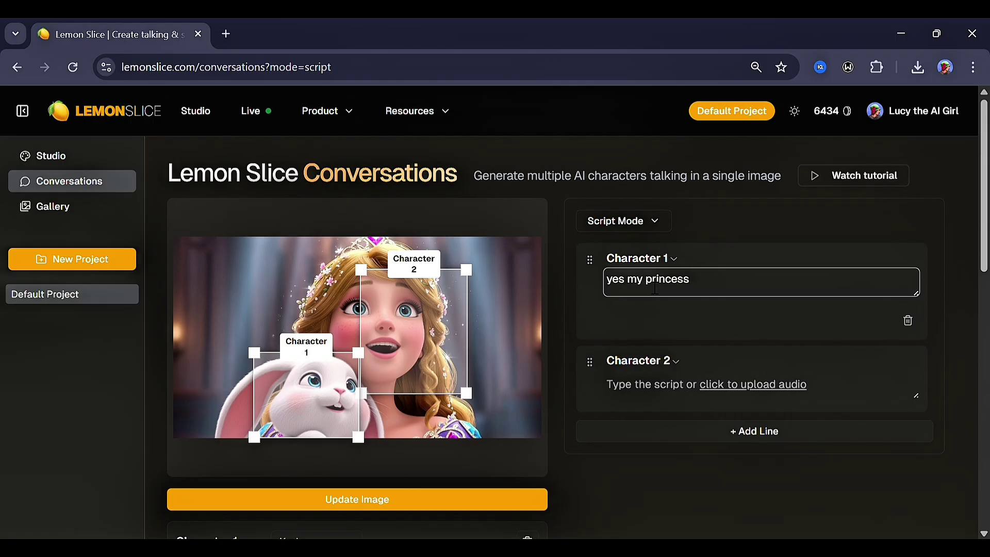
type(", it is so beautiful.")
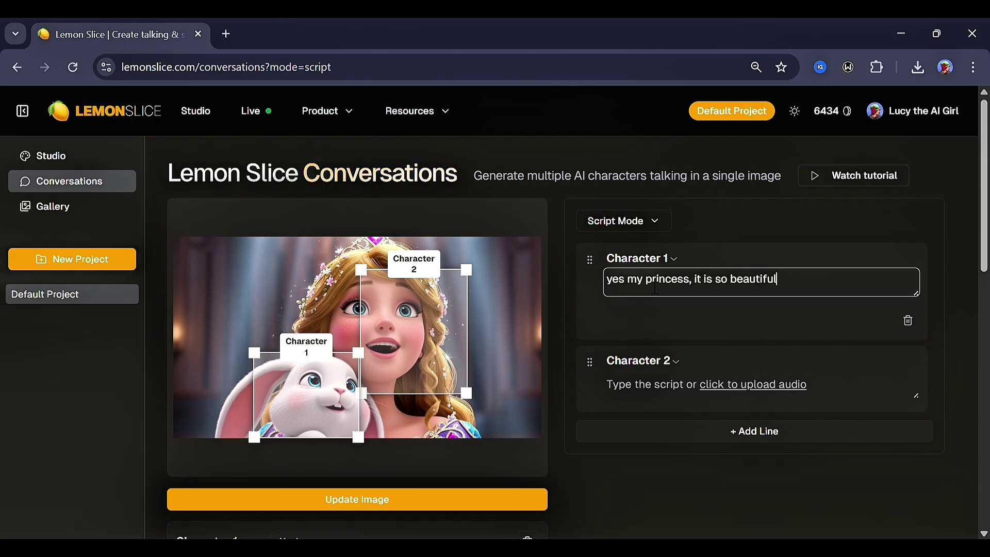
left_click(672, 393)
type("ony, C")
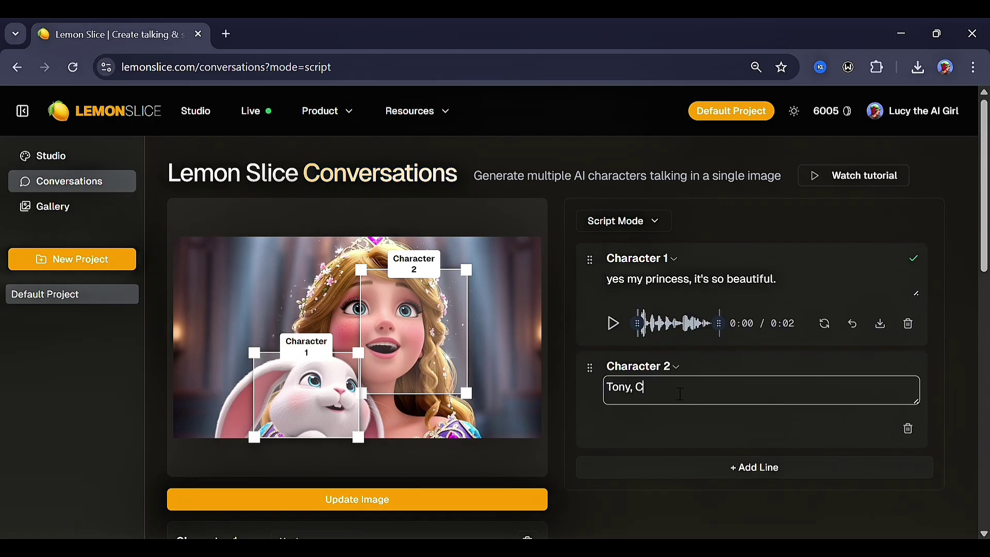
type("an you see this too.")
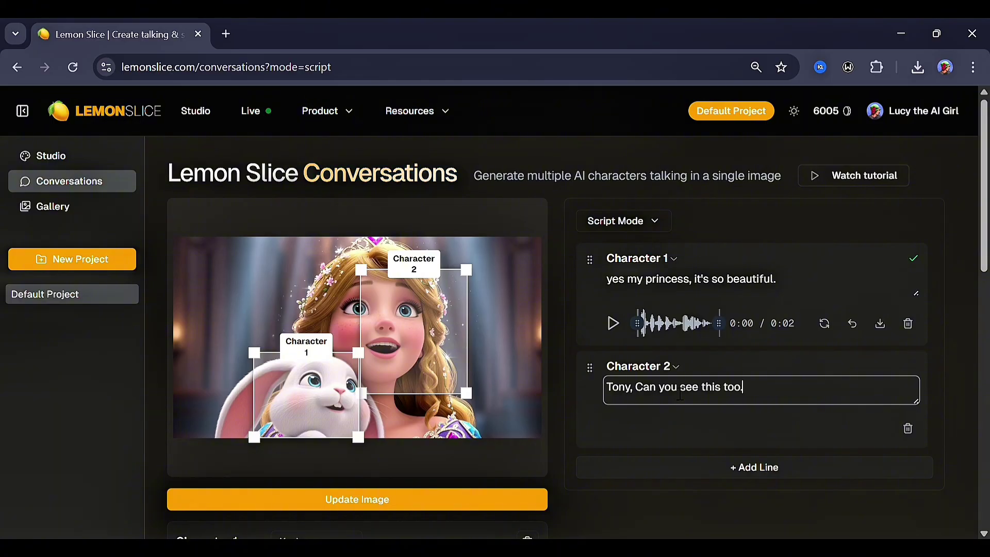
left_click(671, 523)
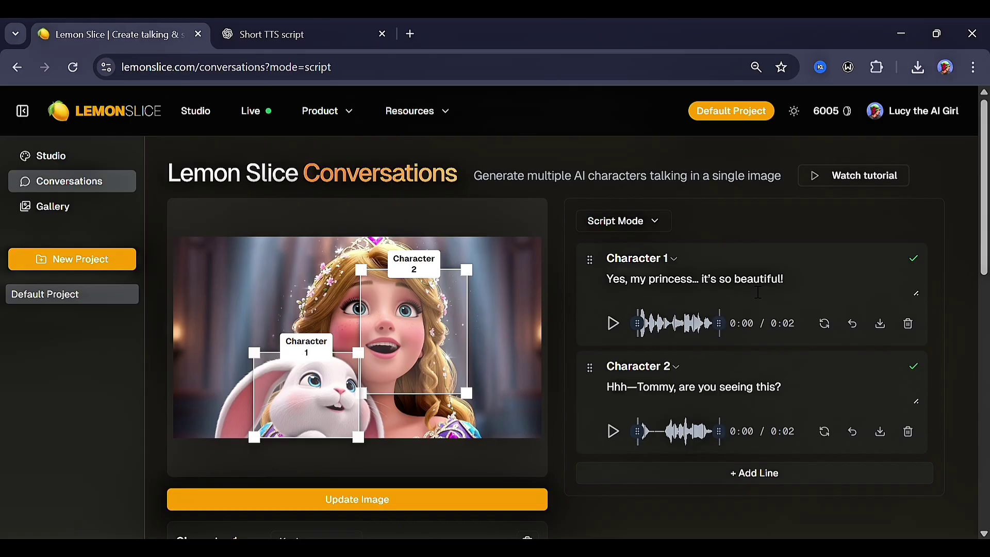
- Reorder so Character 2's line comes before Character 1's, then view the model options
left_click_drag(718, 292, 731, 293)
left_click(713, 254)
left_click_drag(715, 260, 712, 392)
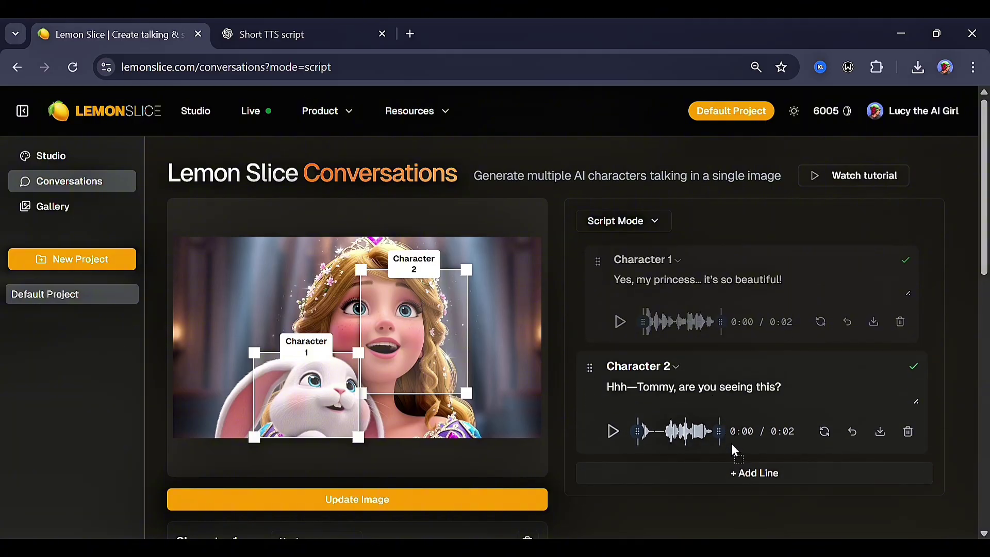
left_click_drag(730, 444, 727, 434)
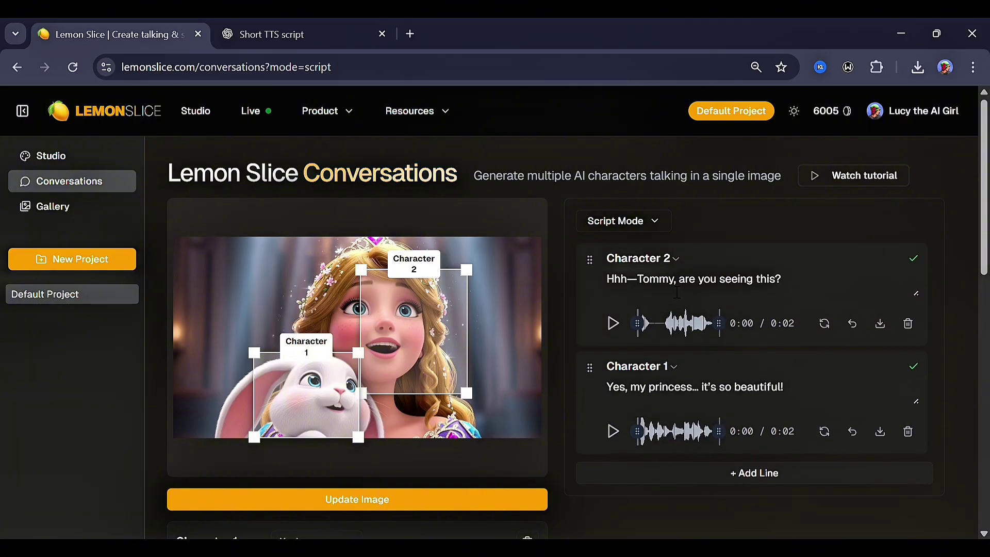
scroll(686, 437, "down", 5)
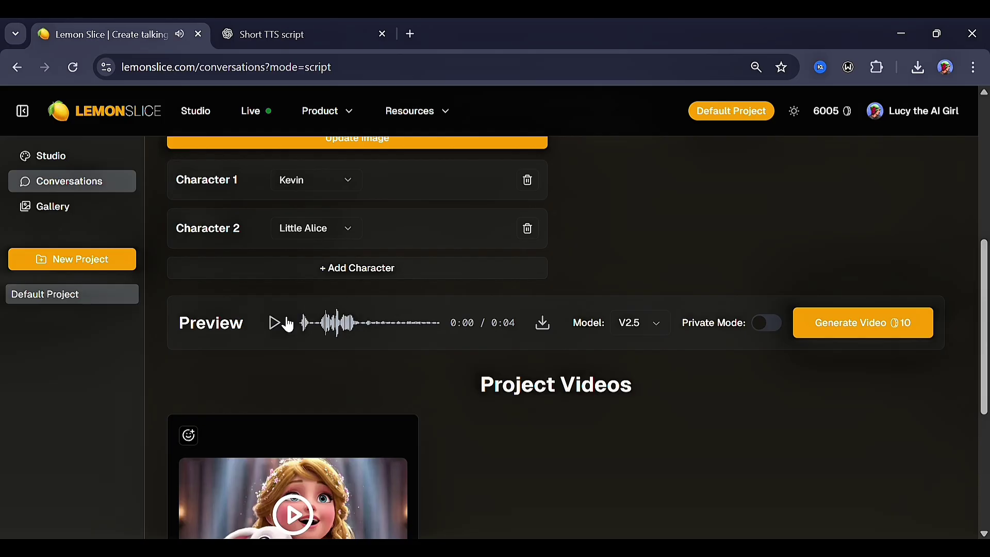
left_click(656, 331)
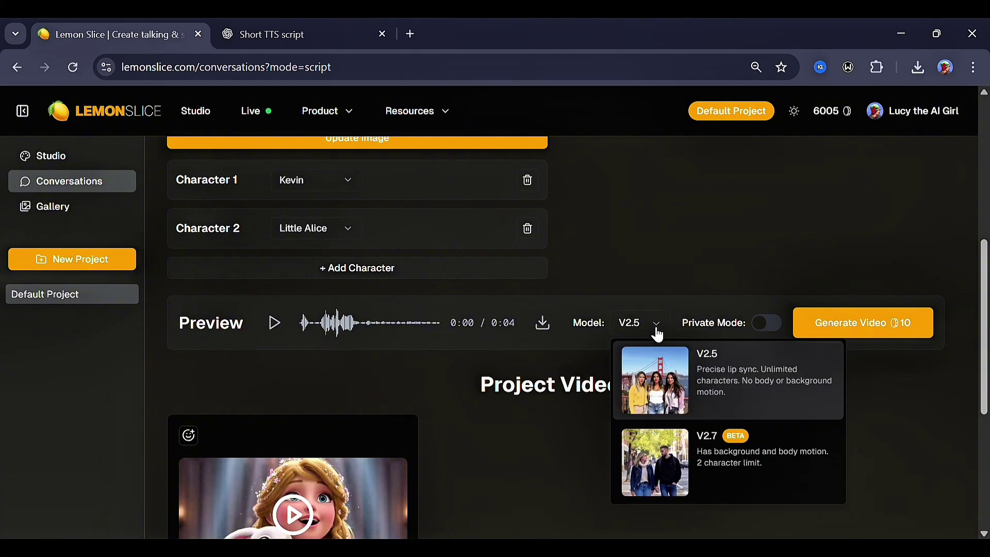
- Switch the model to V2.7 and paste the princess-and-bunny conversation prompt
left_click(780, 476)
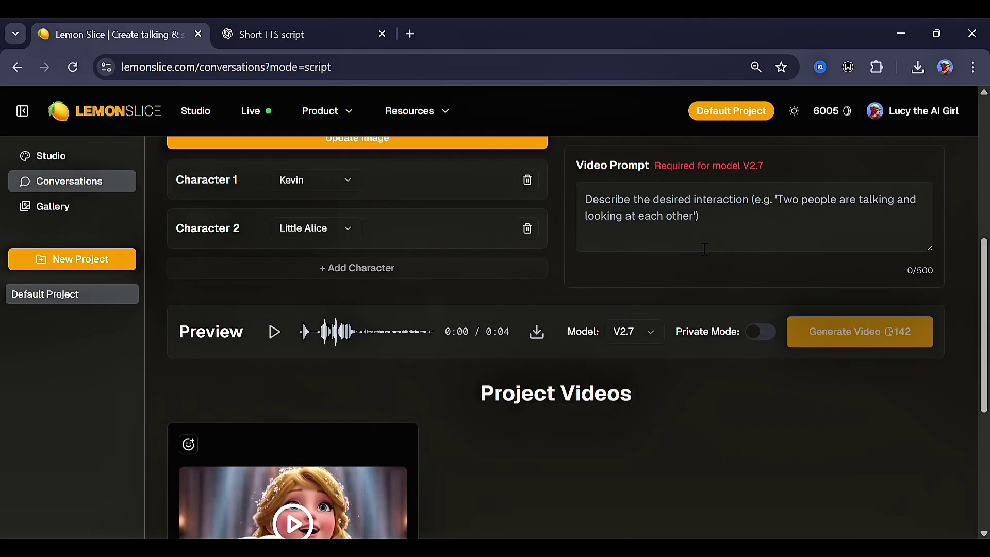
left_click(686, 244)
type("A 3D princess with her bunny gasps in surprise, looking upward and smiling. She says, “Hhh—Tommy, are you seeing this?!” The bunny faces us, then replies warmly, “Yes, my princess… it’s so beautiful!”")
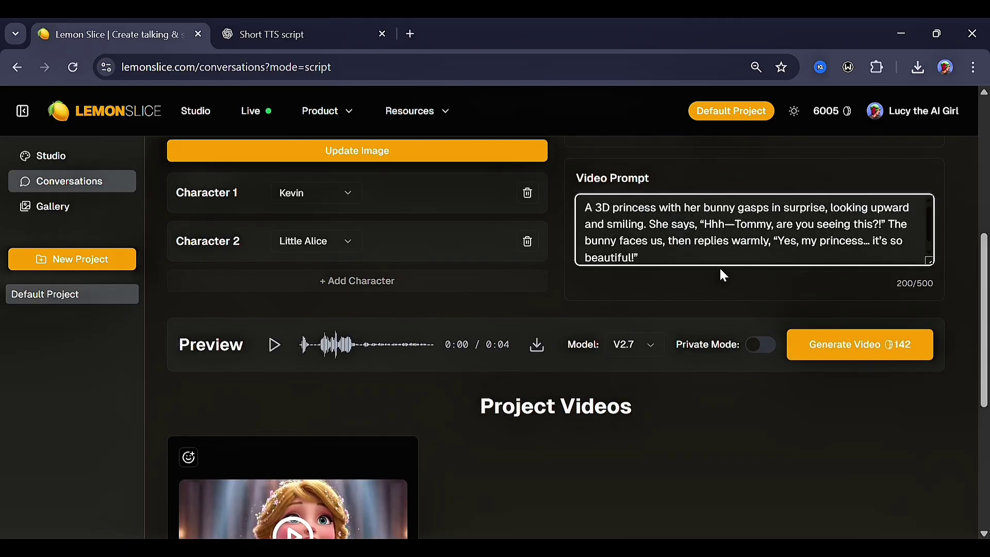
scroll(764, 253, "down", 1)
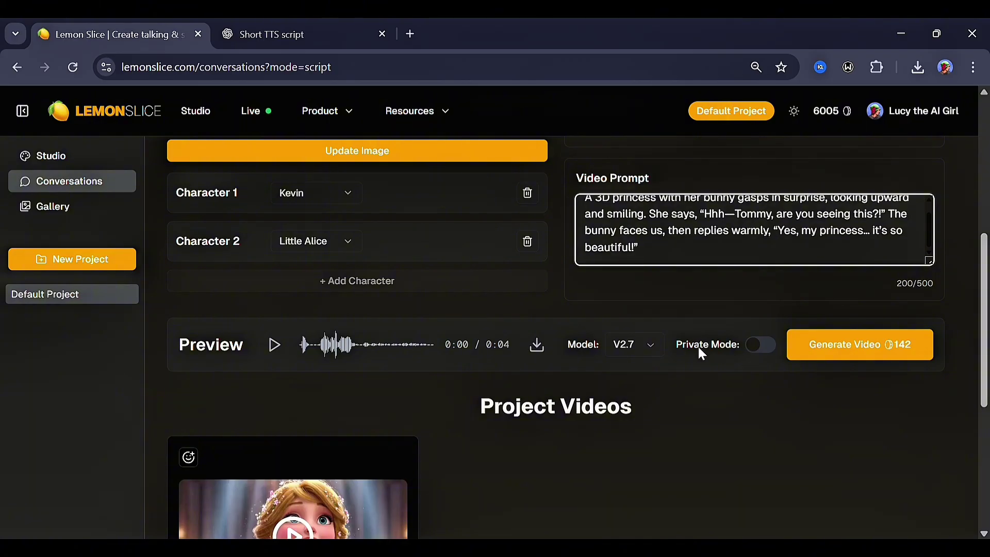
- Generate the video in private mode and review its creation details
left_click(766, 352)
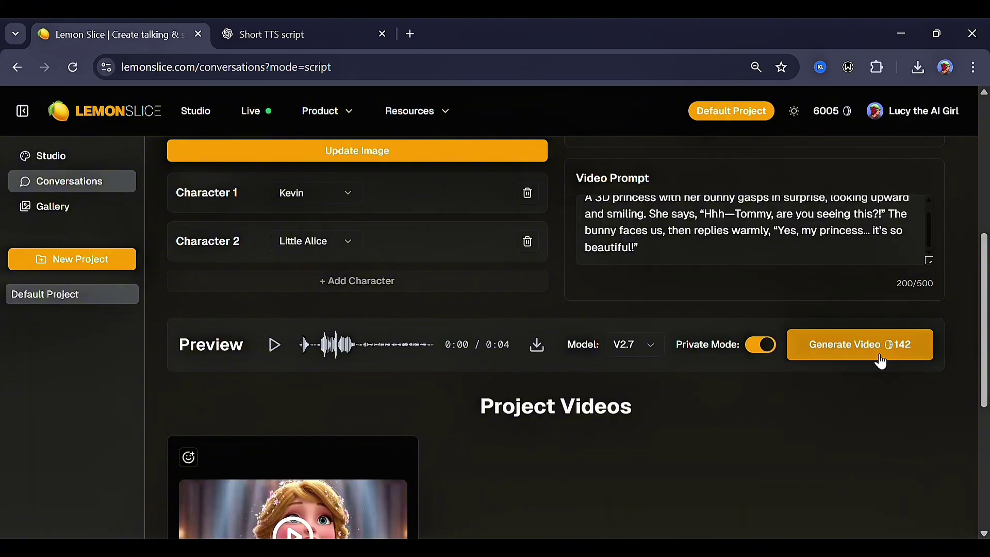
left_click(879, 359)
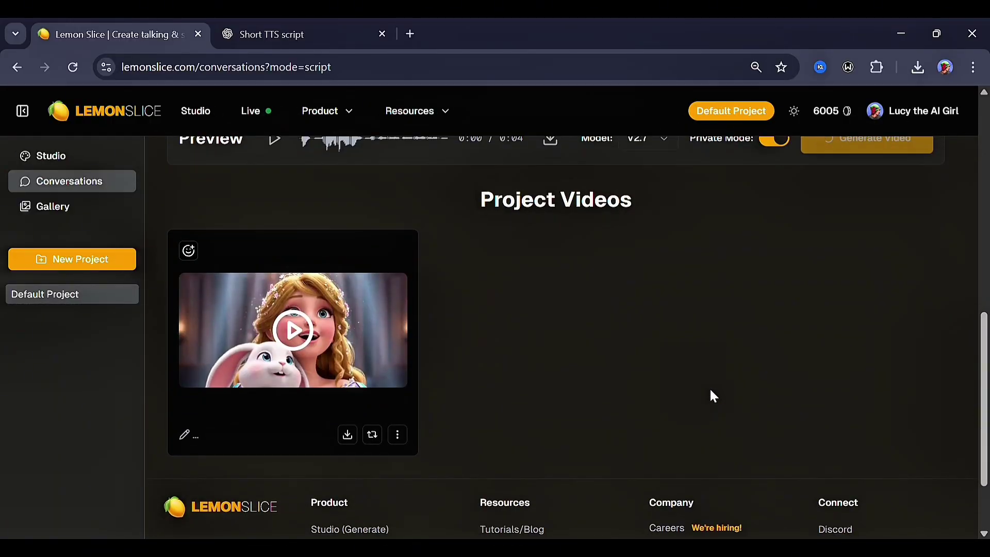
left_click(397, 436)
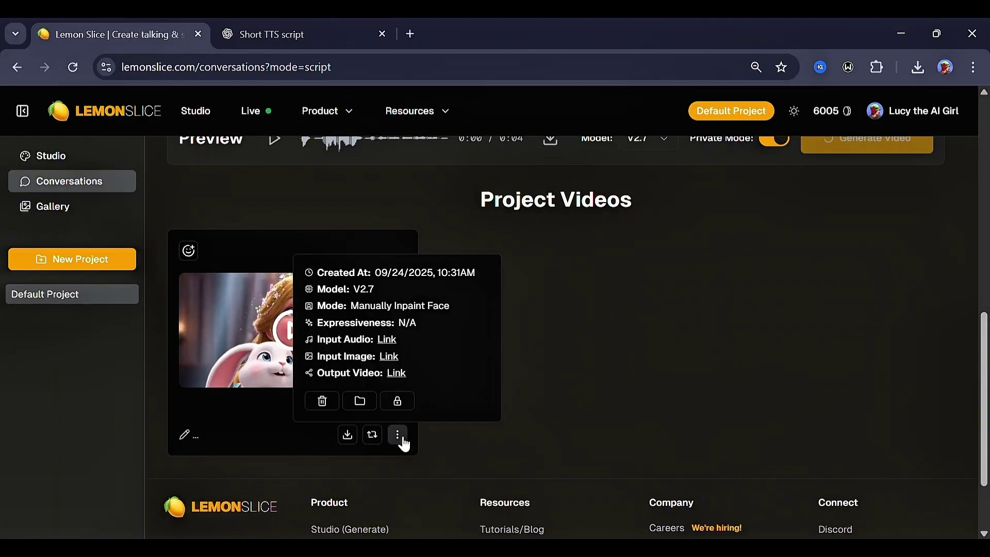
left_click(564, 358)
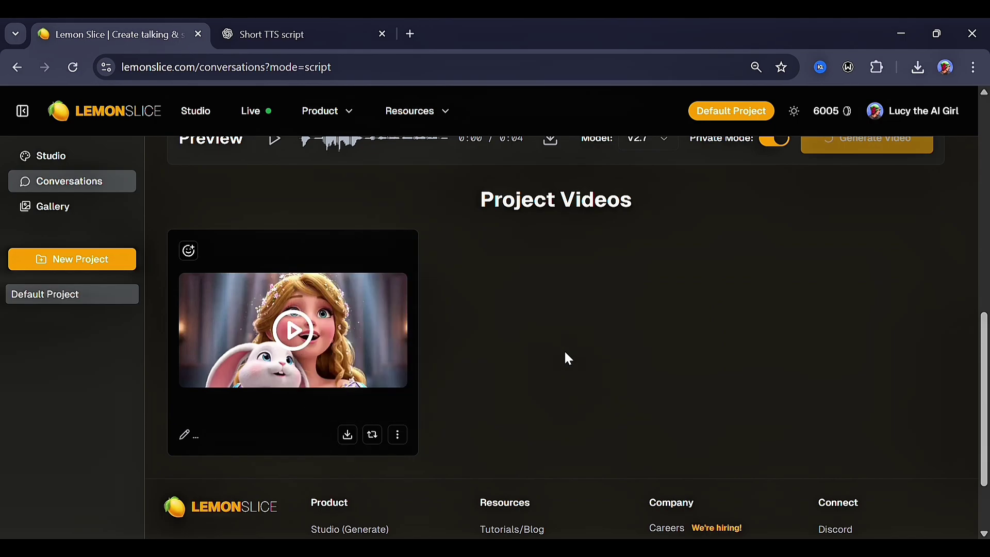
scroll(564, 350, "up", 2)
scroll(565, 350, "up", 5)
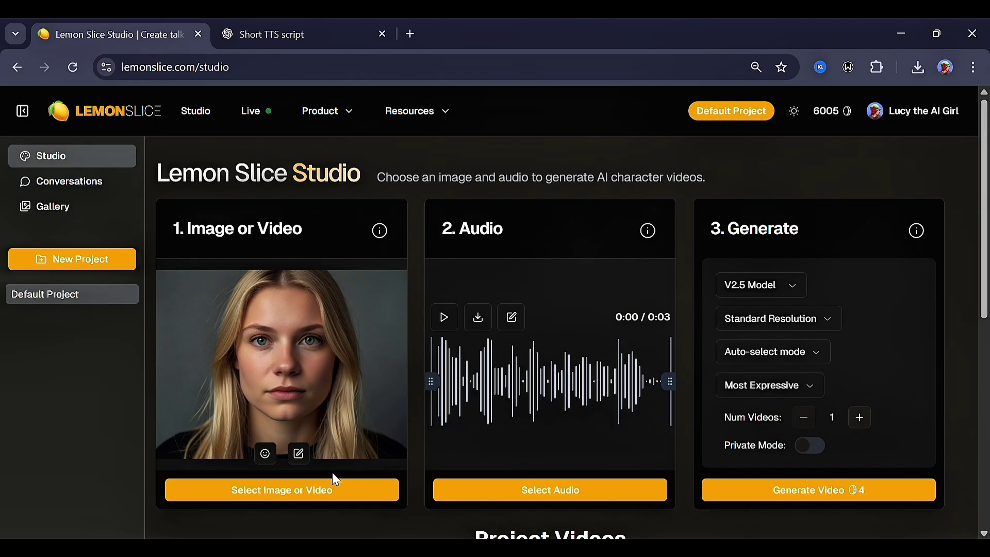
- Pick the red-haired headphone singer from My Media as the character and open audio selection
left_click(326, 492)
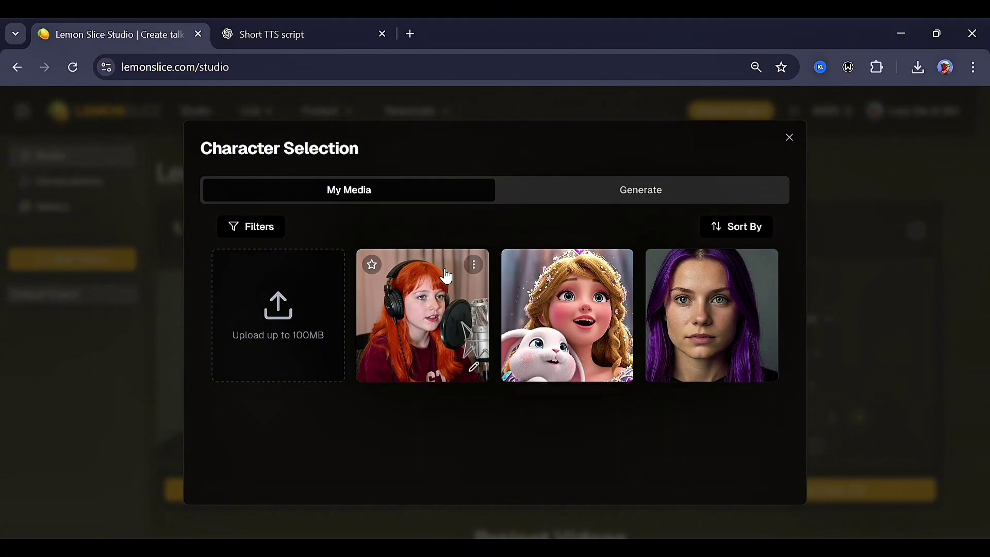
left_click(456, 279)
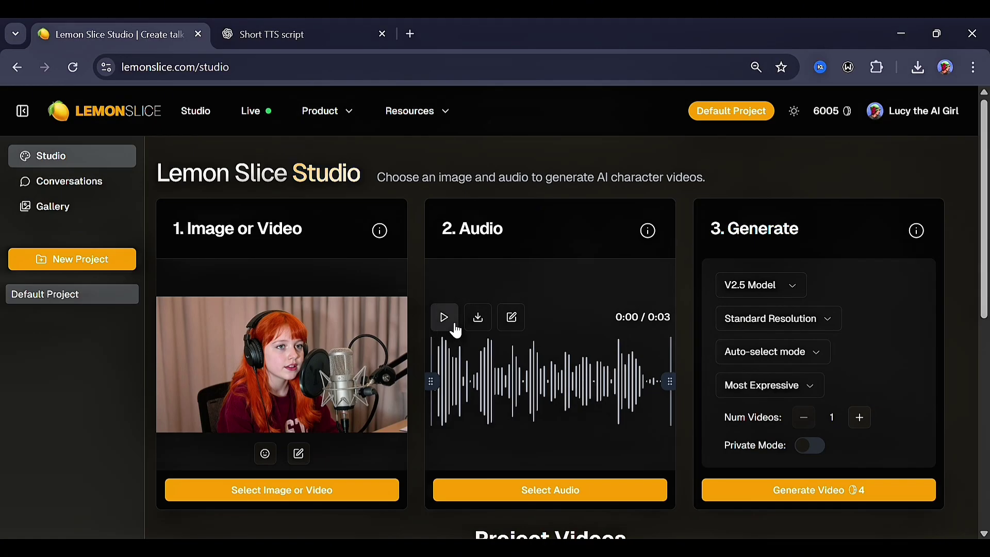
left_click(511, 317)
- Generate a cheerful subscriber thank-you AI song, use it as audio, trim to 0:17
left_click(612, 182)
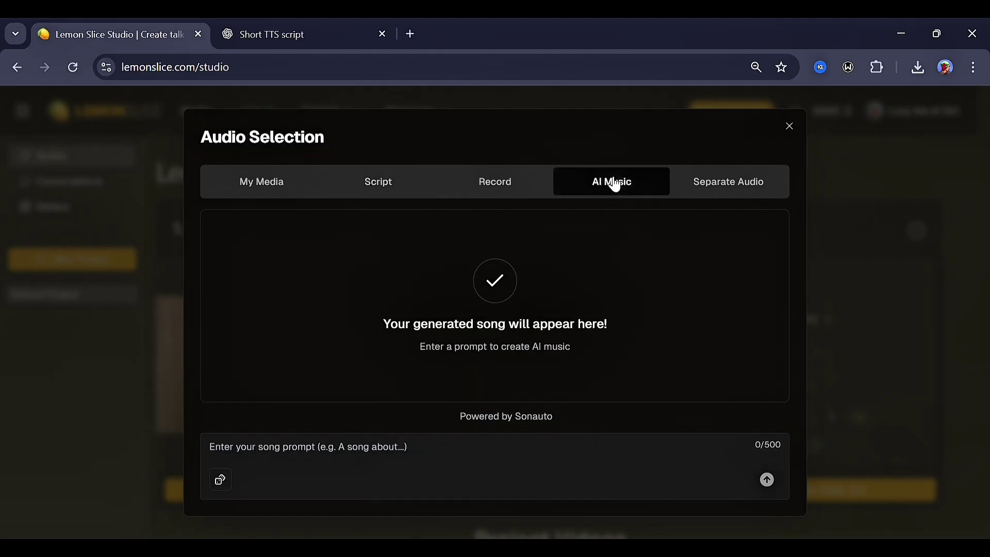
left_click(414, 456)
type("A cheerful freestyle song with an upbeat, playful melody. Lyrics: “Thank you for 7K subs, you make this so much fun. Hit that subscribe button, come along everyone!”")
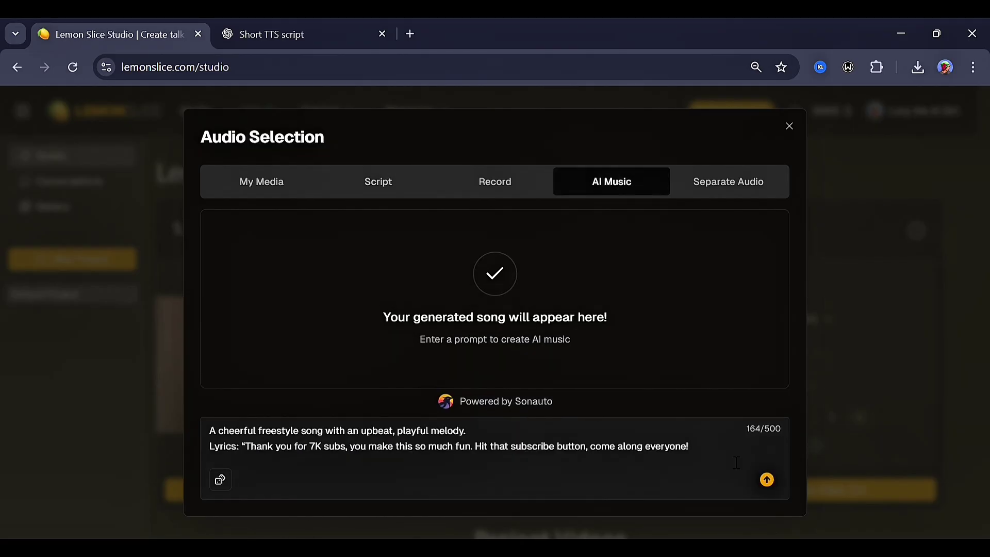
left_click(767, 481)
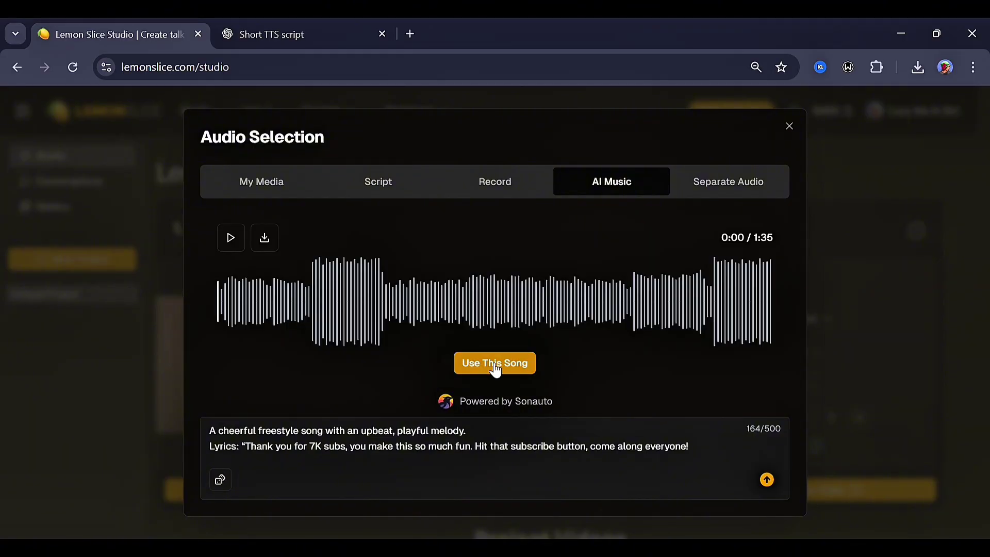
left_click(495, 366)
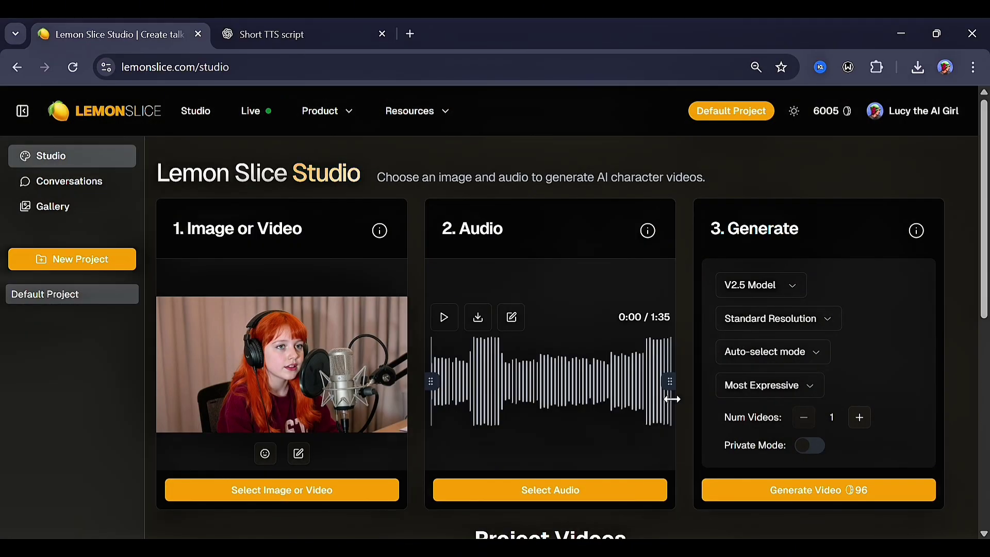
left_click_drag(665, 383, 477, 382)
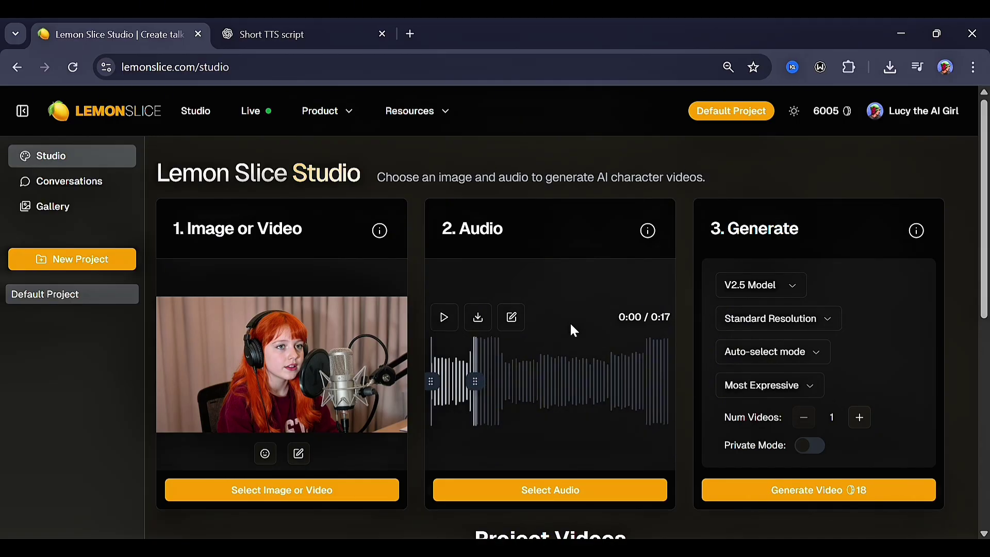
- Generate the red-haired singer video privately with the V2.7 model
left_click(771, 298)
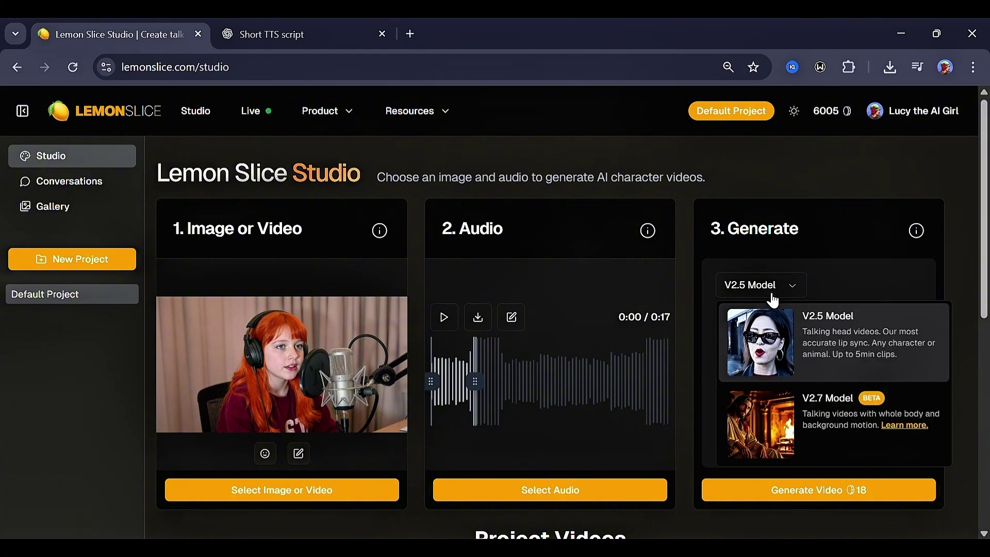
left_click(818, 411)
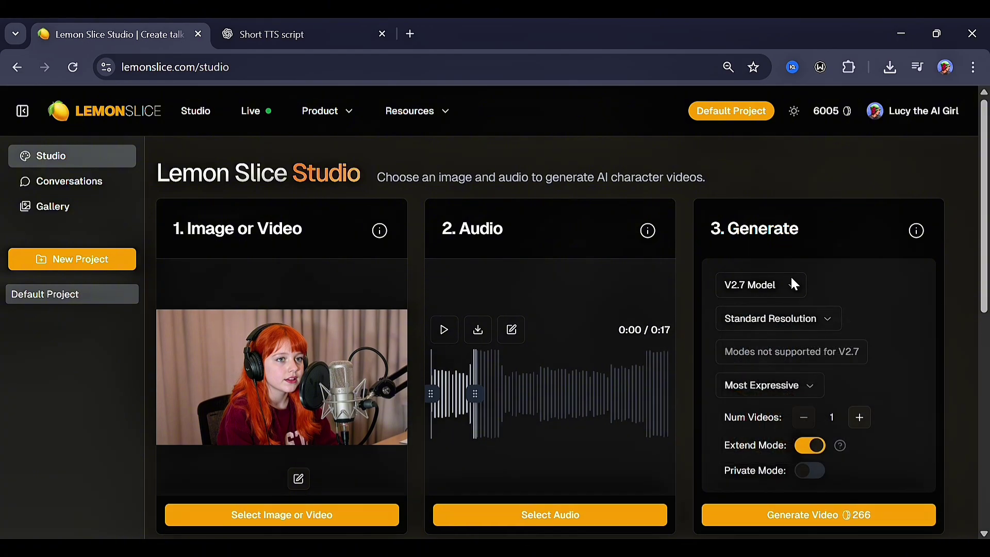
left_click(809, 471)
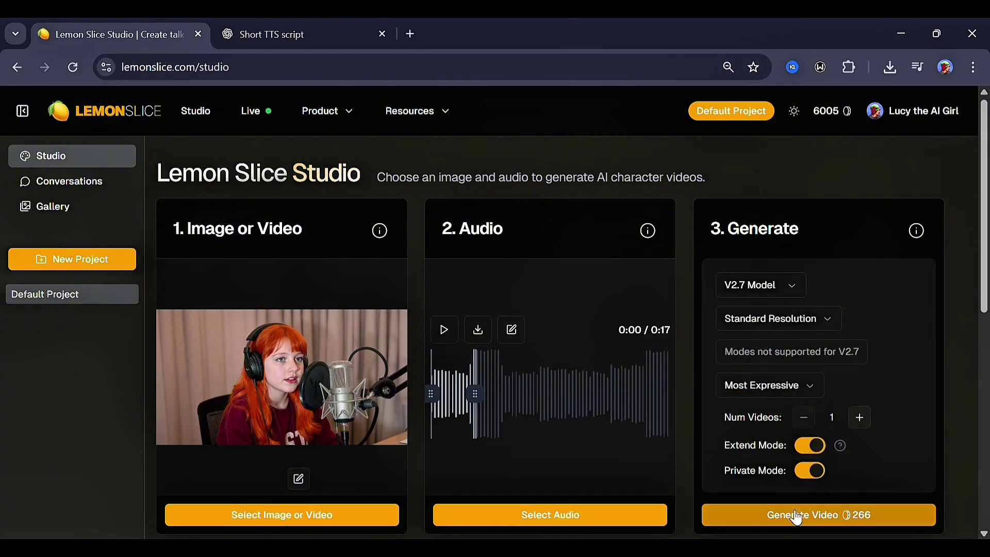
left_click(790, 513)
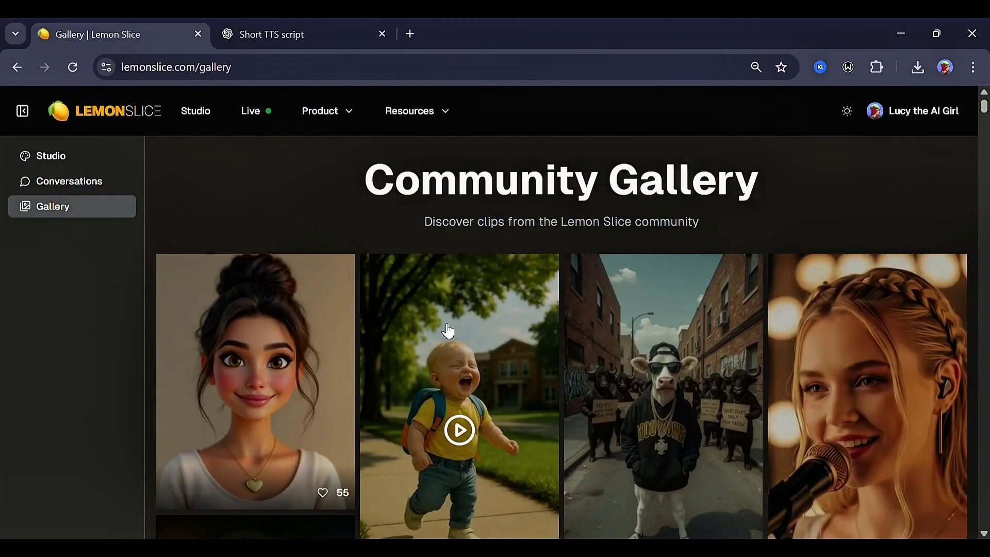
scroll(454, 333, "down", 1)
scroll(457, 333, "down", 4)
scroll(458, 333, "down", 3)
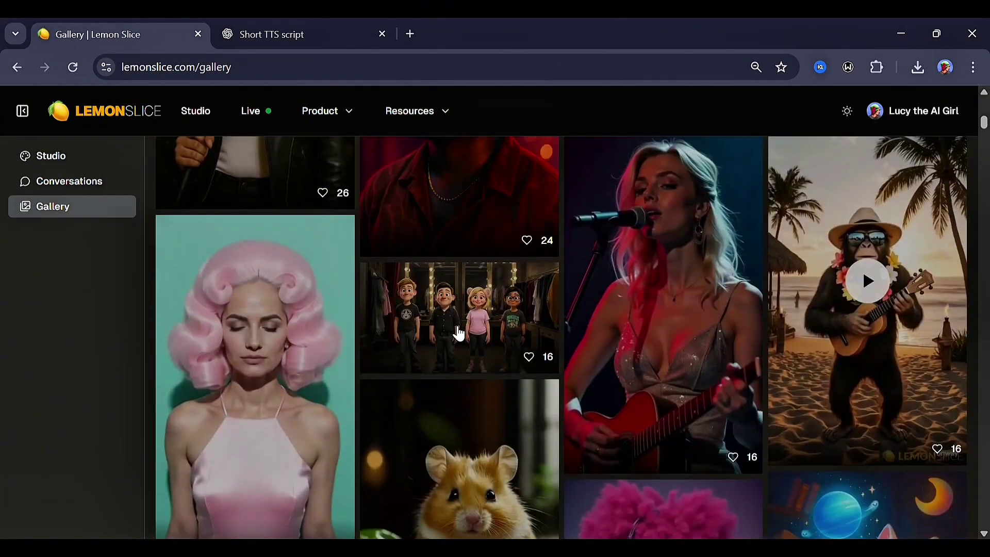
scroll(458, 333, "down", 1)
scroll(457, 333, "down", 2)
scroll(457, 333, "up", 3)
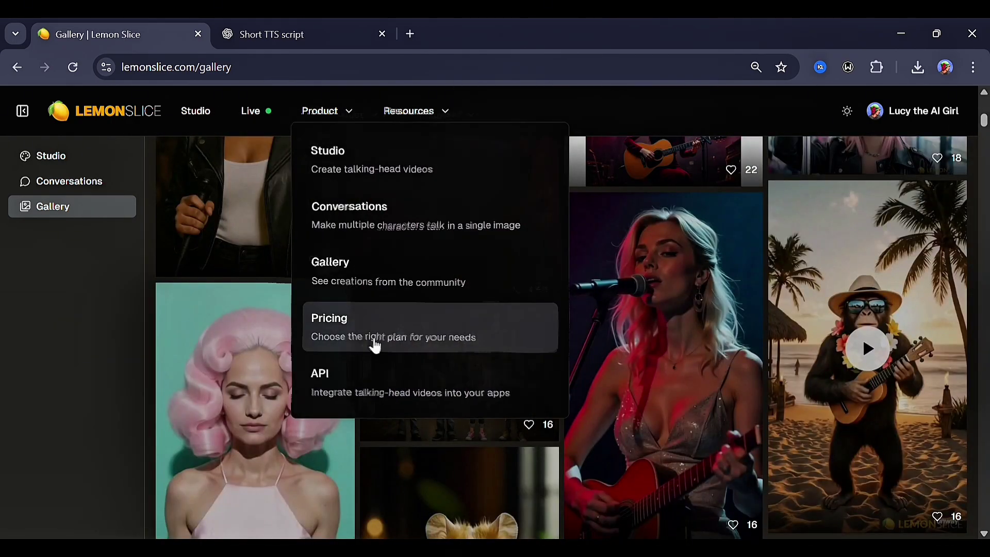
- Open the Pricing page to see the plans, including the current Professional plan
left_click(373, 339)
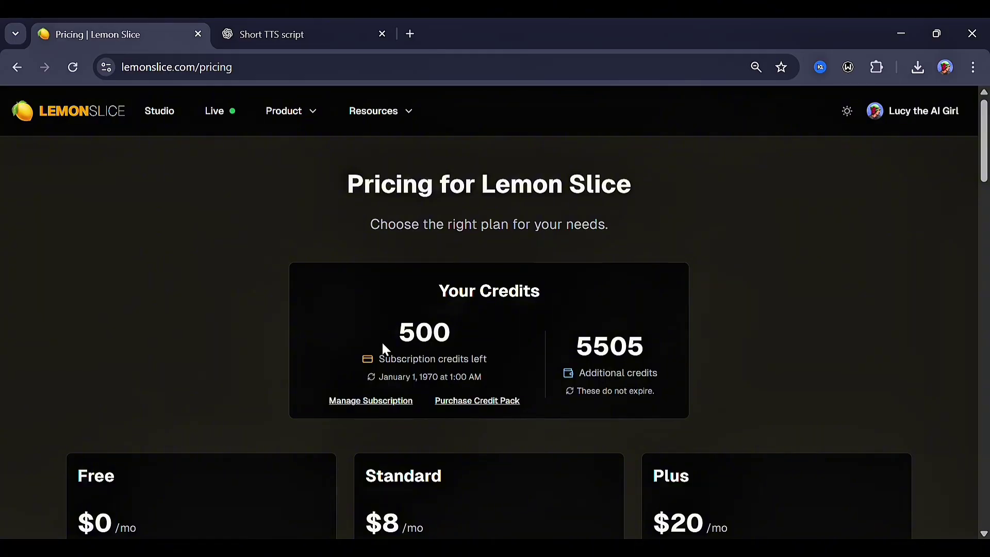
scroll(509, 324, "down", 4)
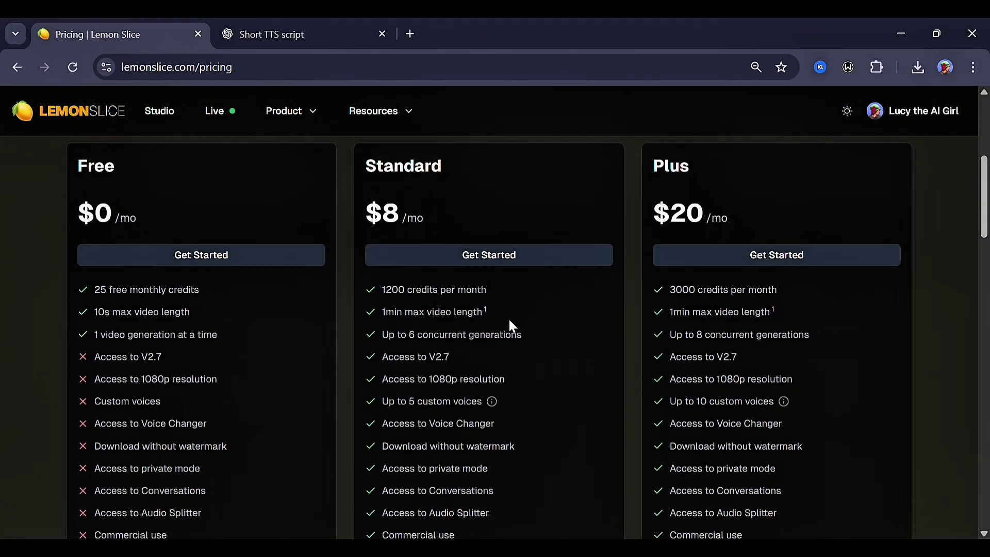
scroll(508, 317, "up", 1)
scroll(509, 317, "down", 1)
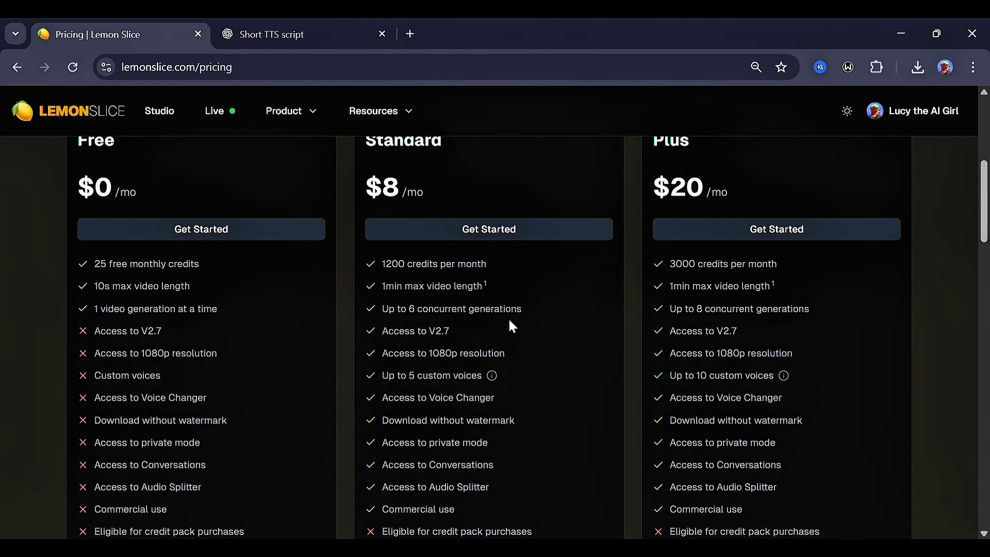
scroll(509, 325, "down", 3)
scroll(509, 325, "down", 1)
scroll(508, 326, "down", 1)
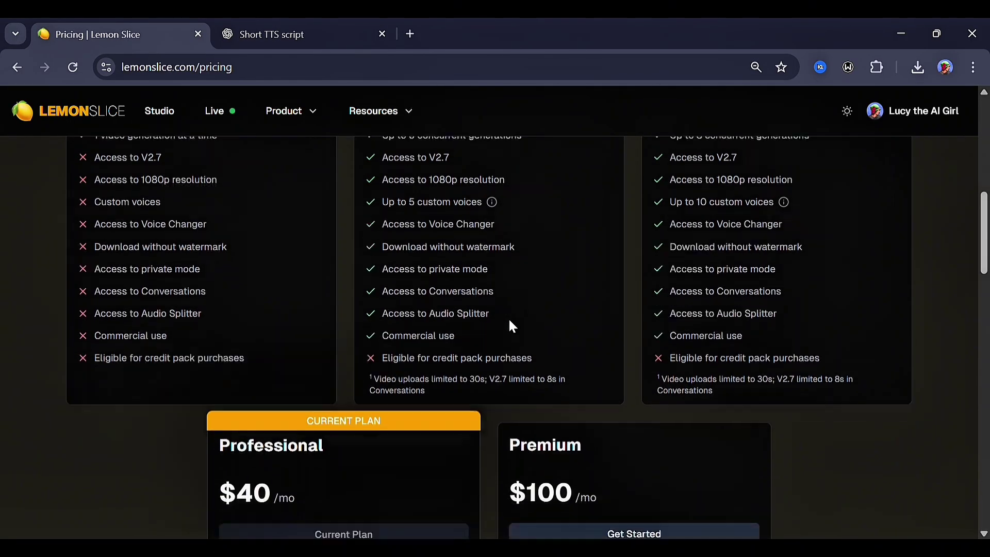
scroll(509, 325, "down", 2)
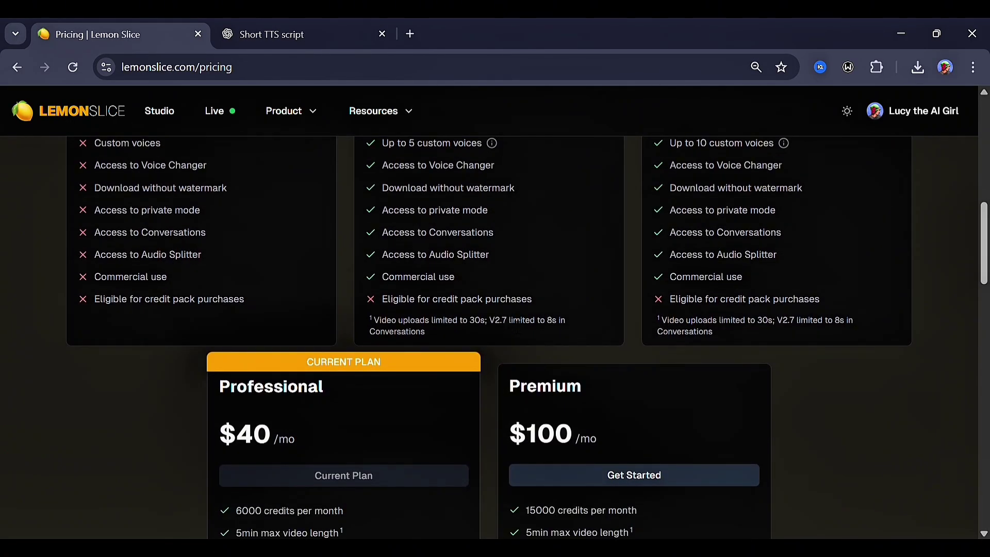
scroll(516, 331, "down", 5)
scroll(516, 330, "down", 5)
scroll(516, 330, "up", 4)
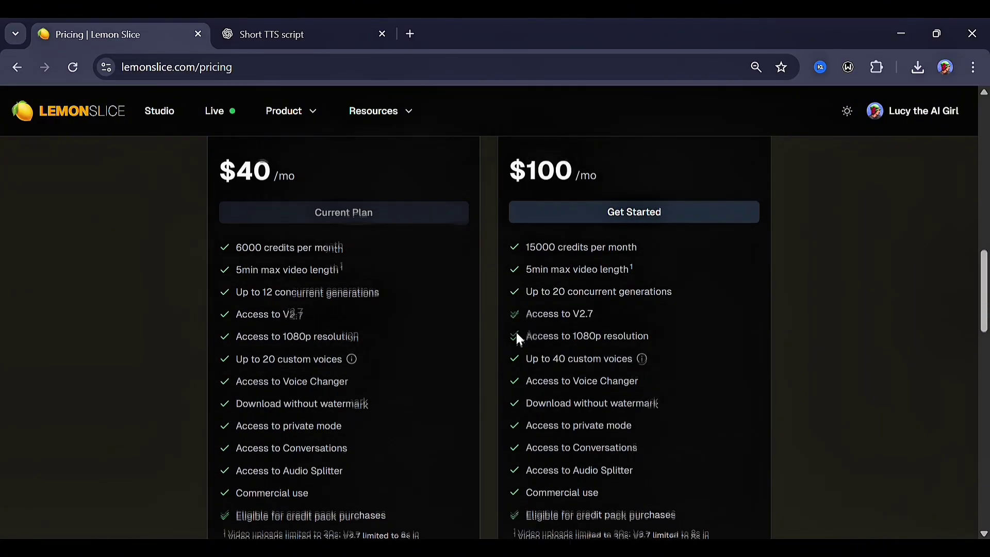
scroll(516, 331, "up", 1)
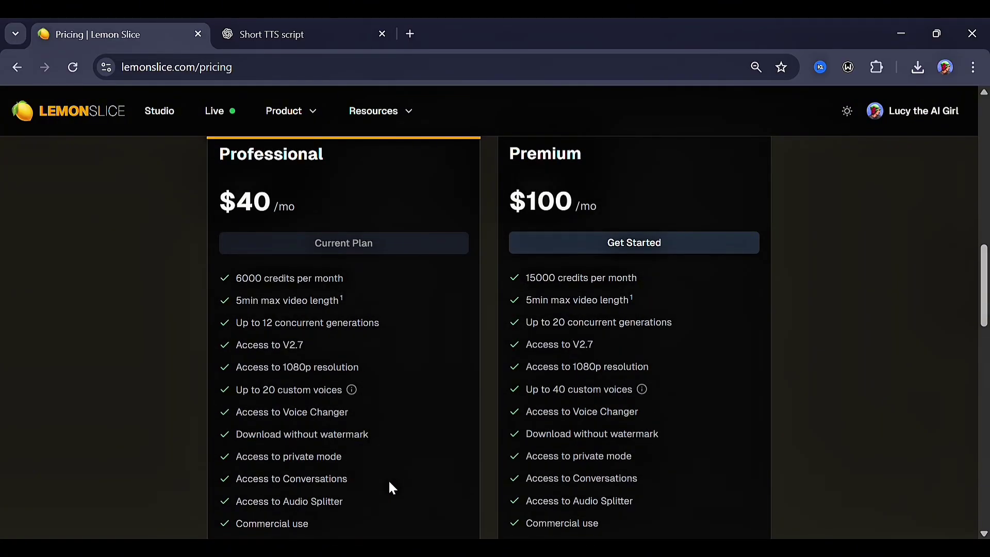